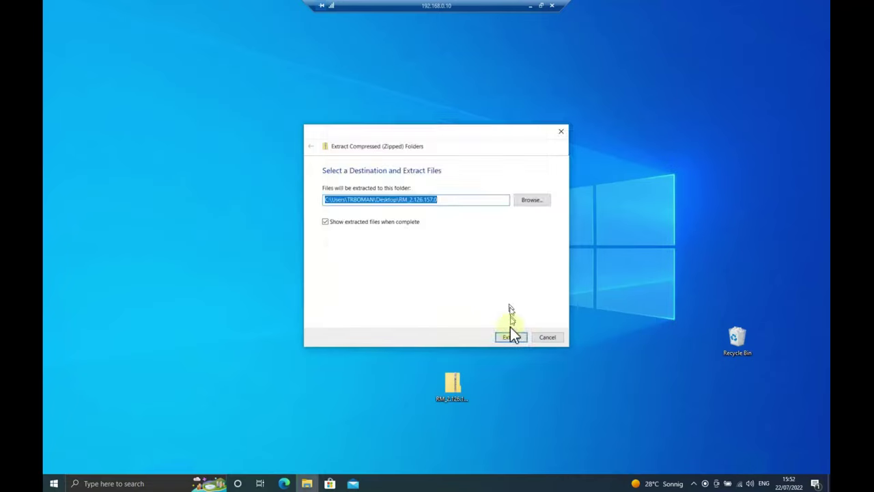
Extract the RM_2.126.157.0 archive into a same-named folder on the Desktop
{"action": "left_click", "coordinate": [510, 335]}
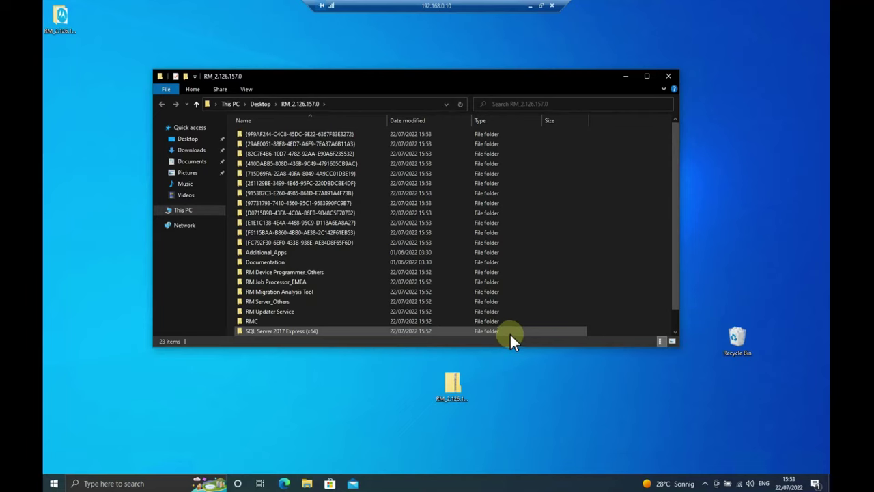
Maximize the RM_2.126.157.0 folder window and bring up the Setup application's context menu
{"action": "scroll", "coordinate": [600, 297], "scroll_direction": "down", "scroll_amount": 1}
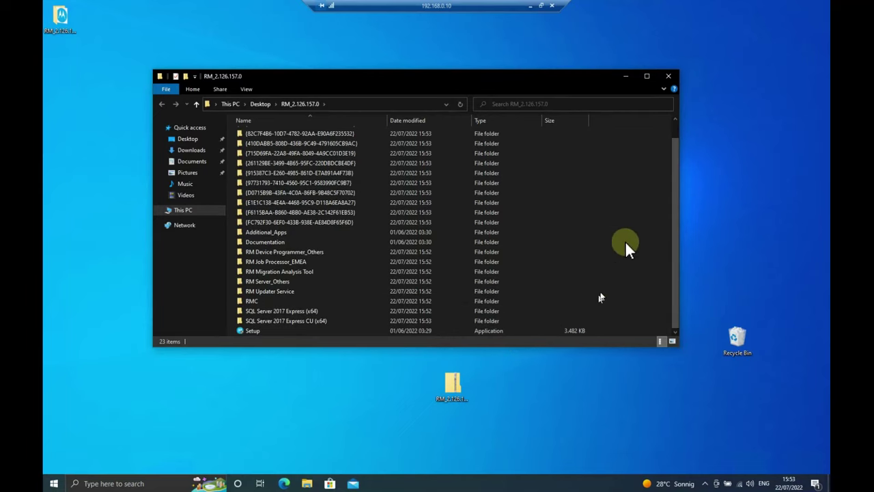
{"action": "left_click", "coordinate": [646, 76]}
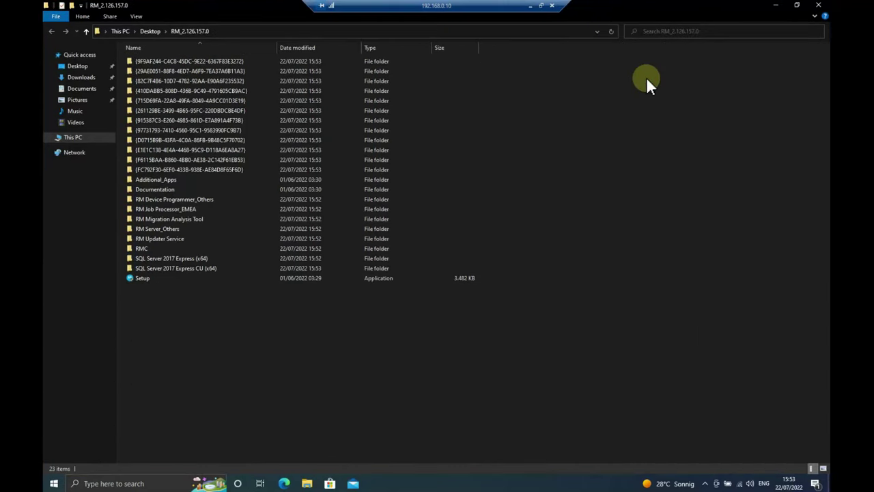
{"action": "left_click", "coordinate": [144, 277]}
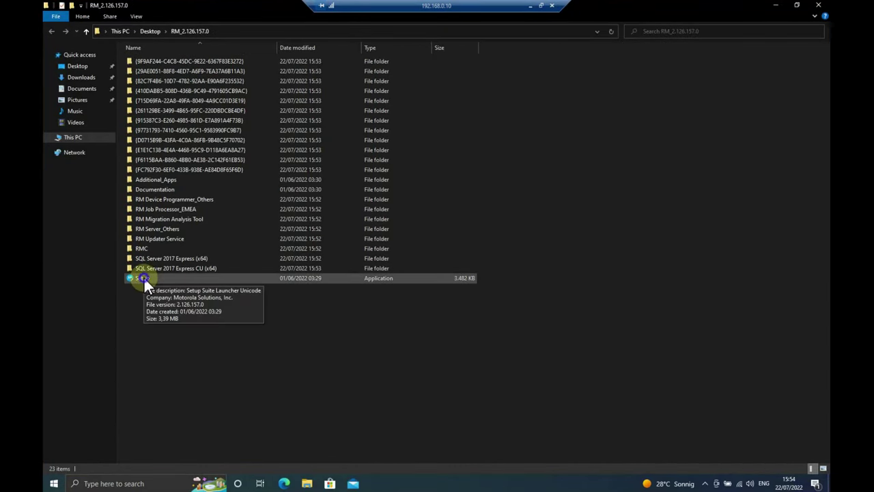
{"action": "right_click", "coordinate": [143, 277]}
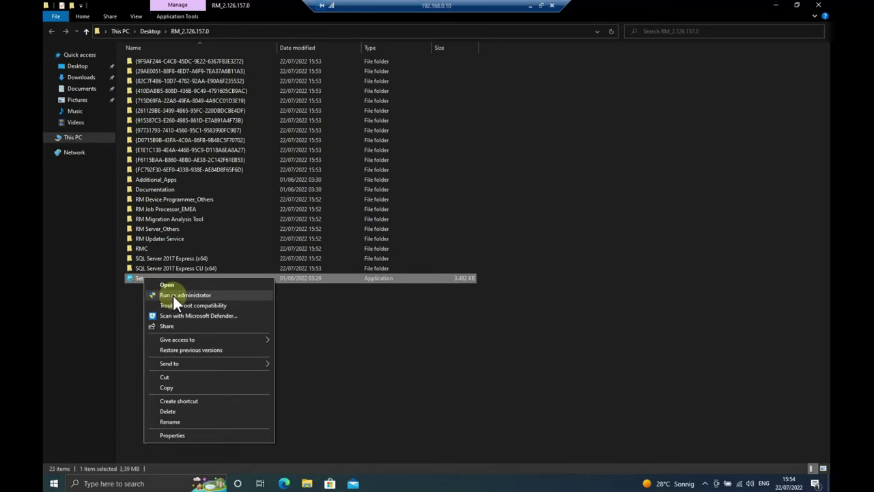
Run Setup as administrator in English and select the Client, Server, Device Programmer and Job Processor features
{"action": "left_click", "coordinate": [173, 295]}
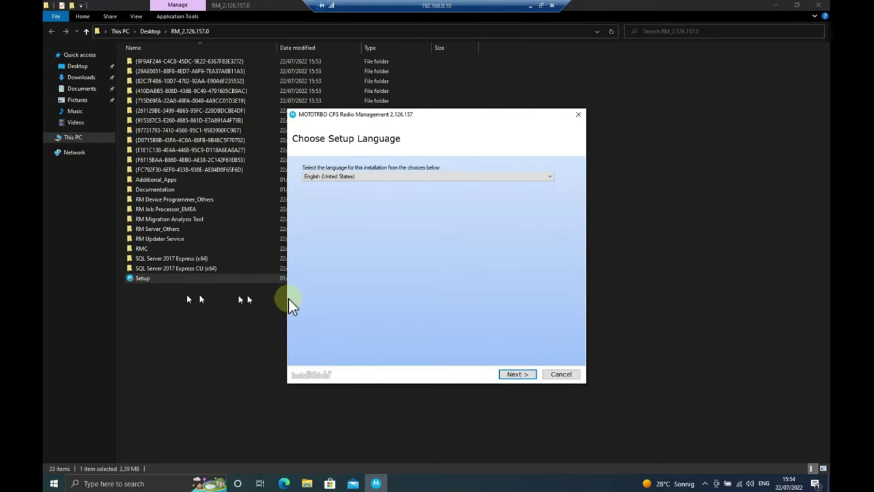
{"action": "left_click", "coordinate": [518, 374]}
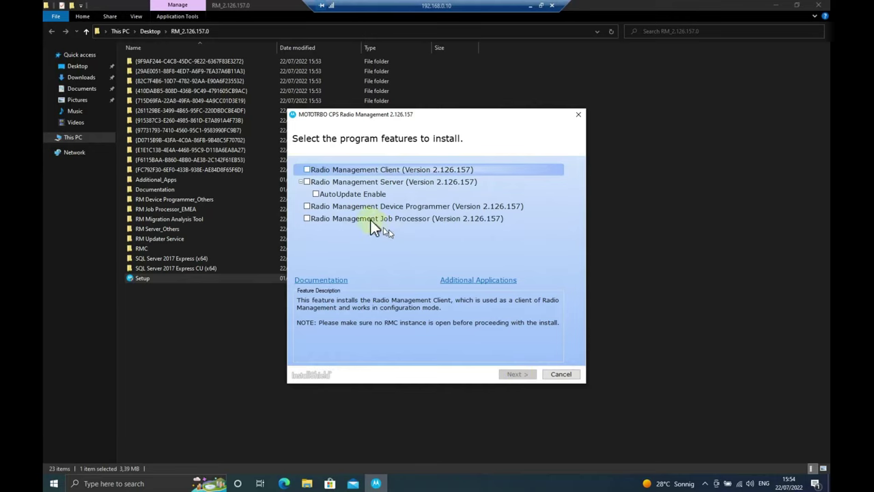
{"action": "left_click", "coordinate": [307, 169]}
{"action": "left_click", "coordinate": [306, 182]}
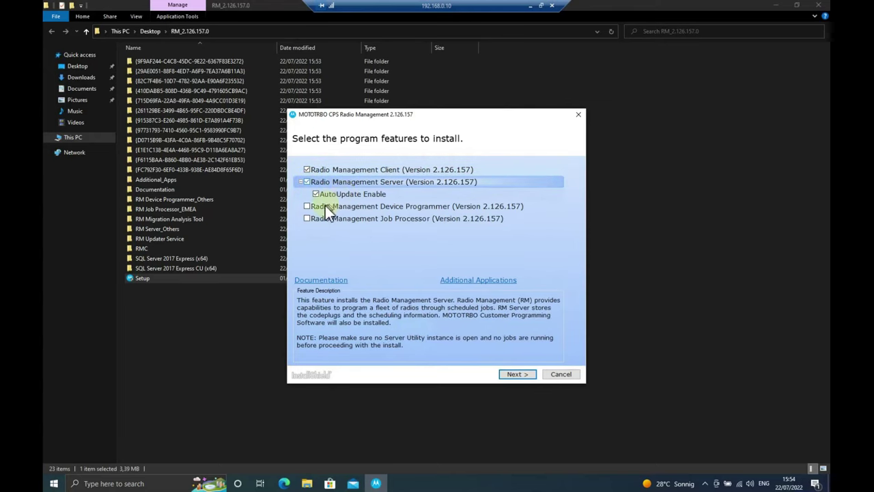
{"action": "left_click", "coordinate": [307, 207]}
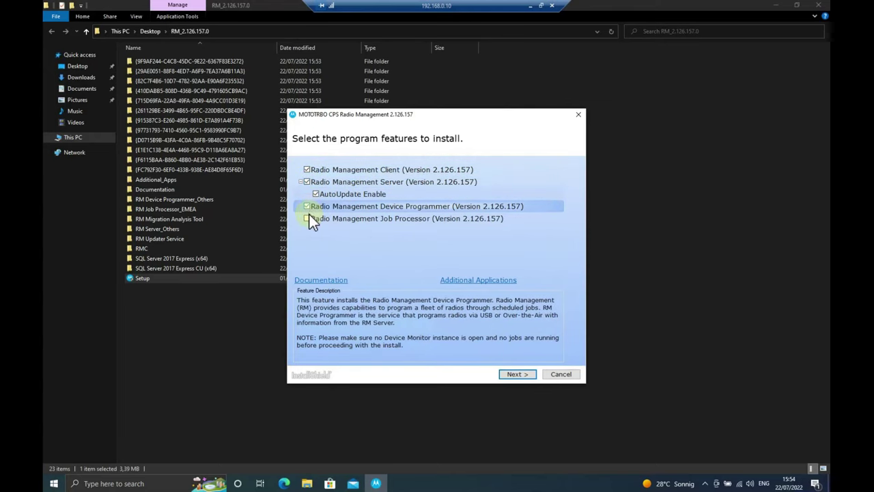
{"action": "left_click", "coordinate": [308, 218]}
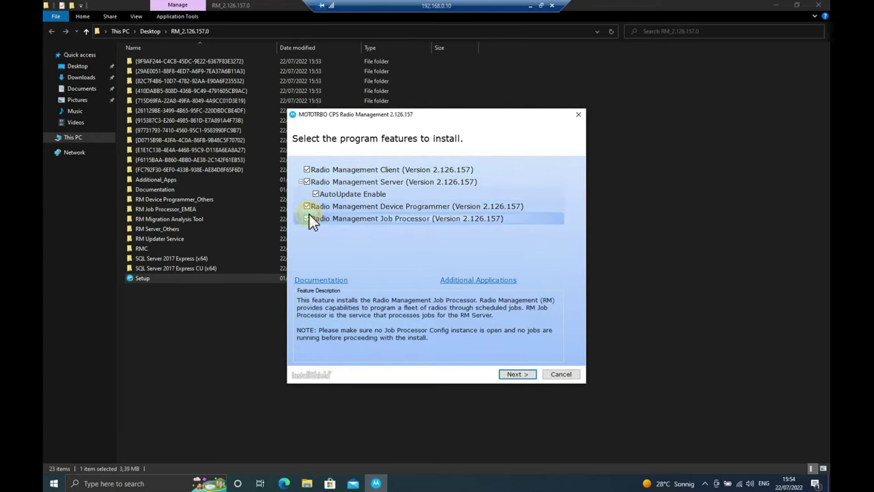
{"action": "left_click", "coordinate": [517, 374]}
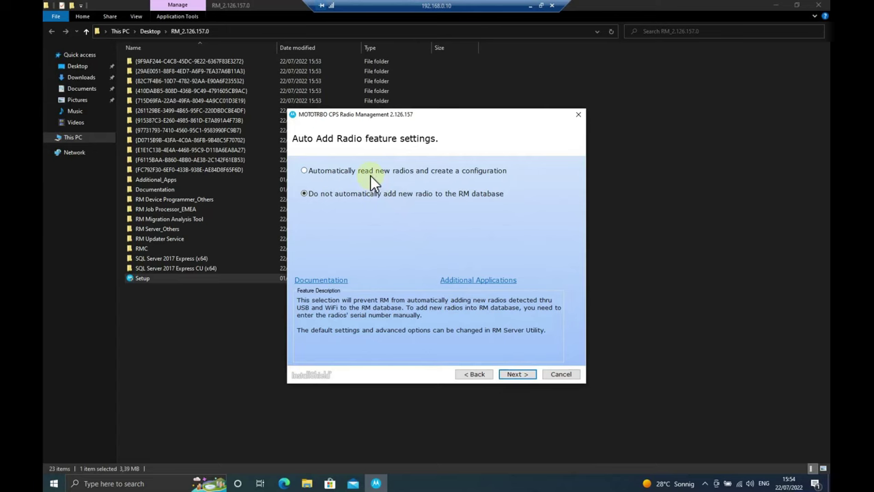
Keep radios from being auto-added, accept both licence agreements, and acknowledge the migration analysis notice
{"action": "left_click", "coordinate": [518, 375]}
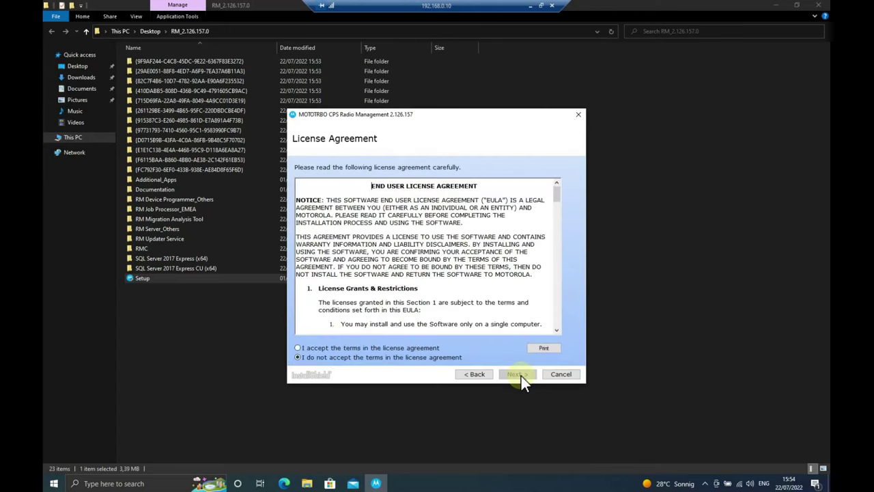
{"action": "left_click", "coordinate": [430, 349]}
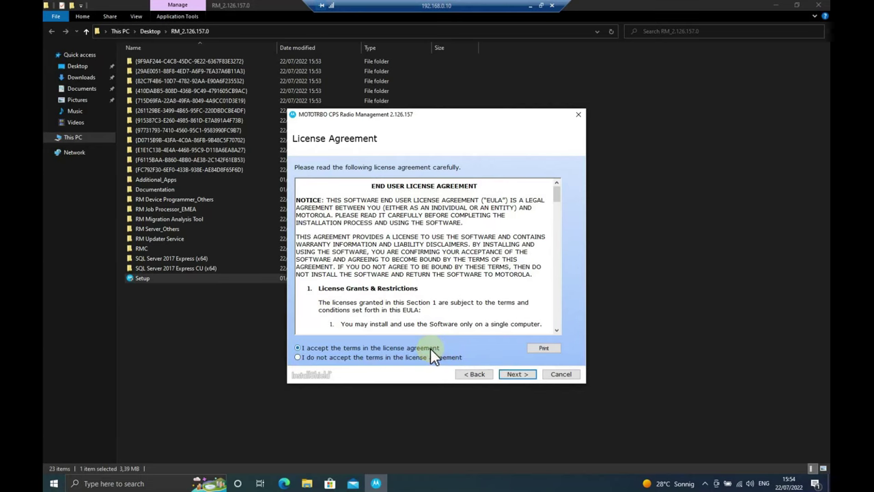
{"action": "left_click", "coordinate": [508, 374]}
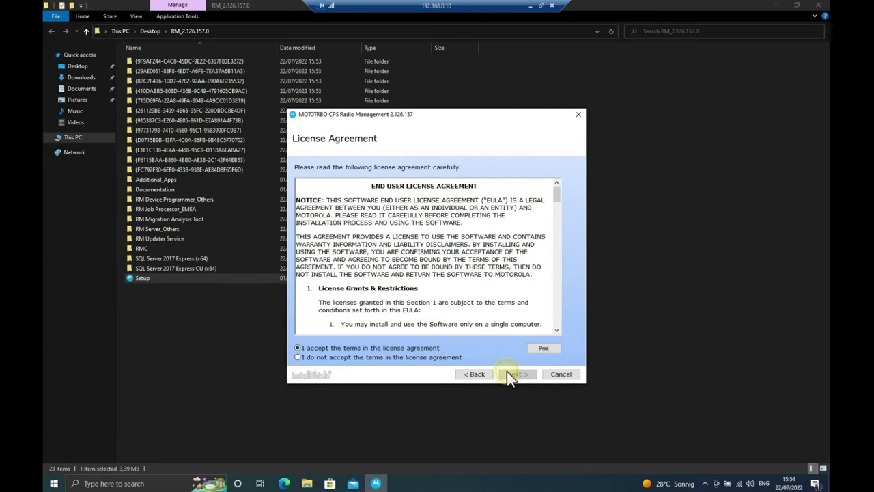
{"action": "left_click", "coordinate": [423, 348]}
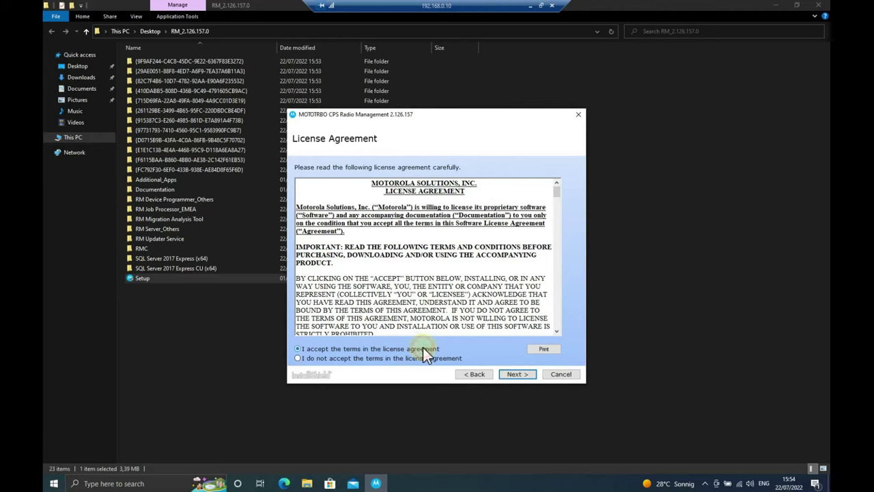
{"action": "left_click", "coordinate": [518, 374]}
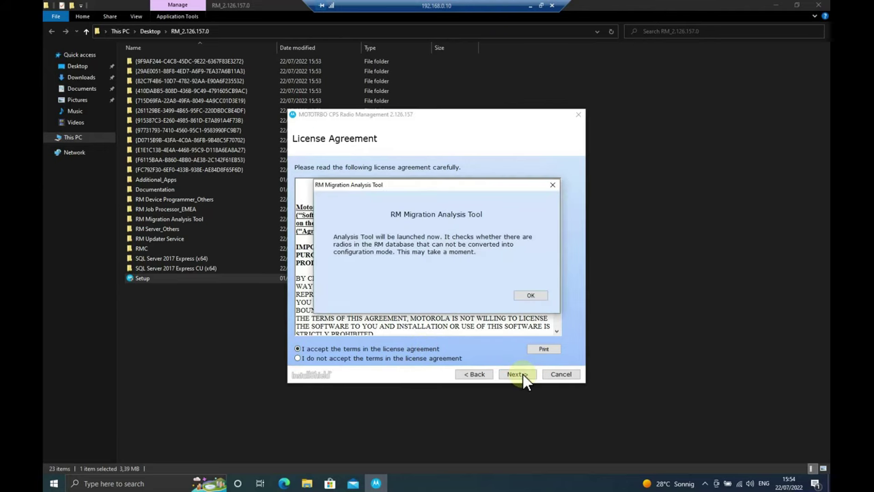
{"action": "left_click", "coordinate": [531, 297]}
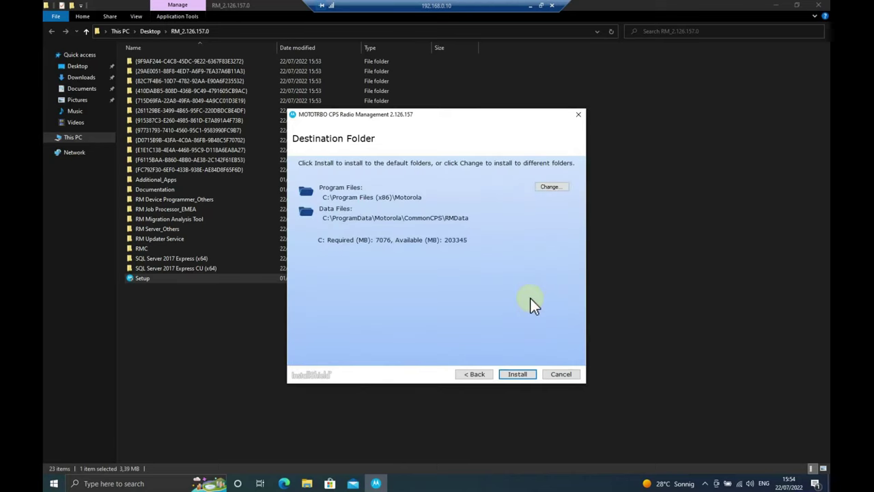
Install to the default C:\Program Files (x86)\Motorola folders and postpone the system restart
{"action": "left_click", "coordinate": [516, 374]}
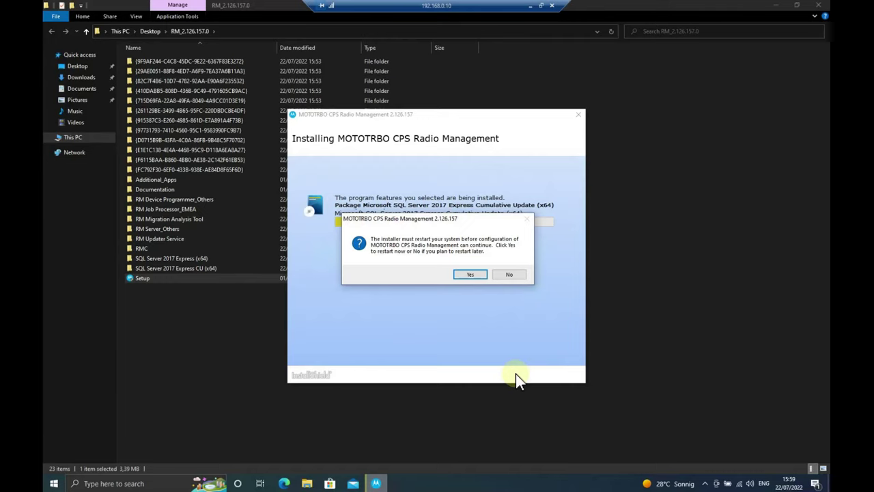
{"action": "left_click", "coordinate": [513, 275]}
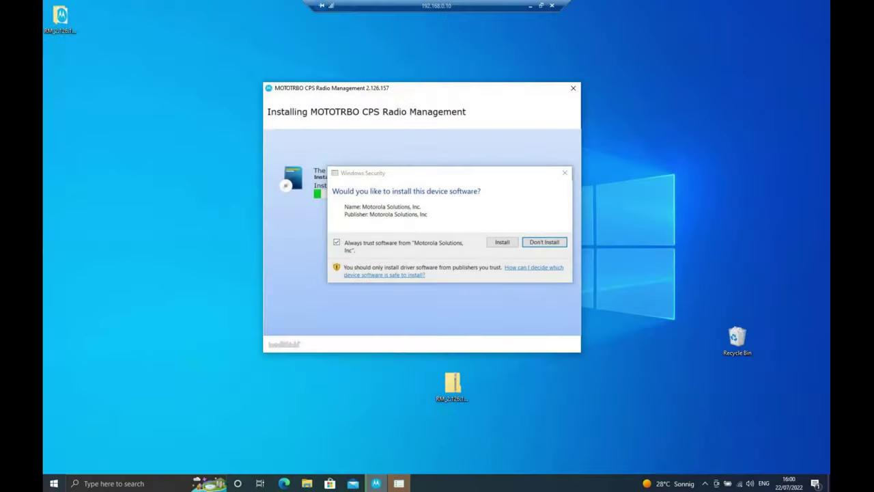
Allow the Motorola Solutions device software to install and let Radio Management setup complete
{"action": "left_click", "coordinate": [507, 241]}
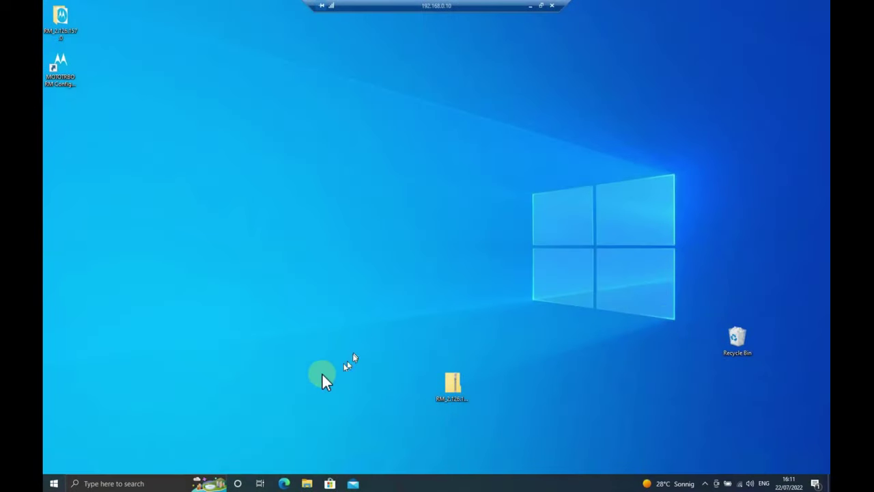
{"action": "left_click", "coordinate": [54, 483]}
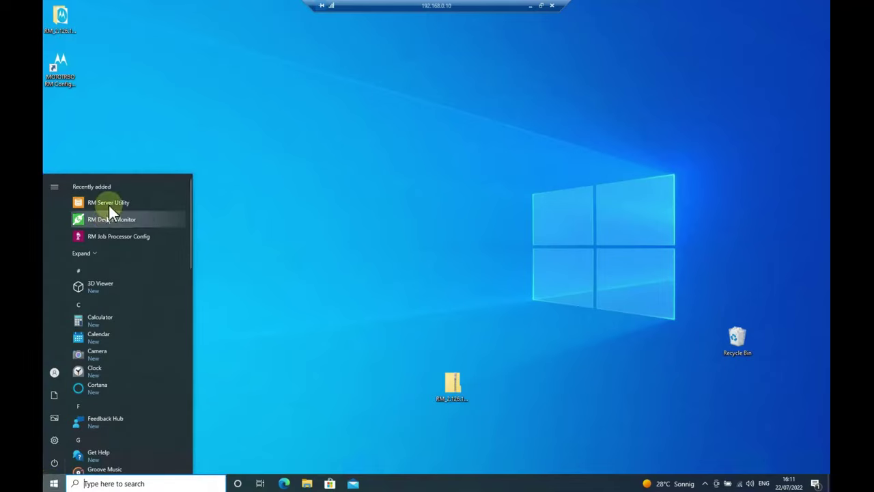
Launch RM Server Utility, confirm Discovery, Job and RM Server are running, and view RM Database Management
{"action": "left_click", "coordinate": [108, 202]}
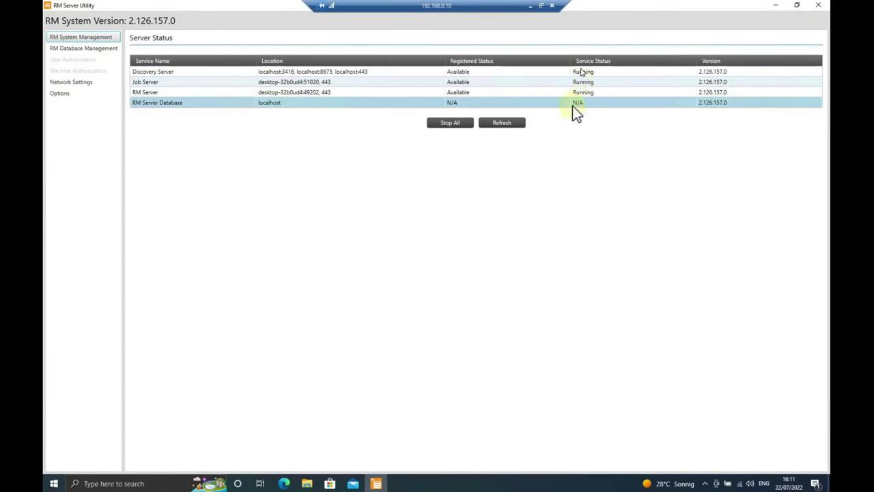
{"action": "left_click", "coordinate": [106, 50]}
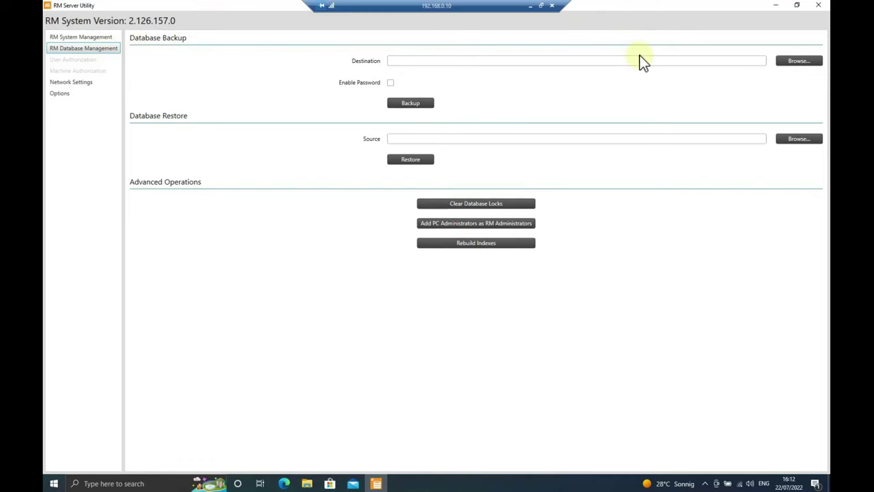
Back up the Radio Management database to the Libraries > Documents > Documents folder
{"action": "left_click", "coordinate": [791, 61]}
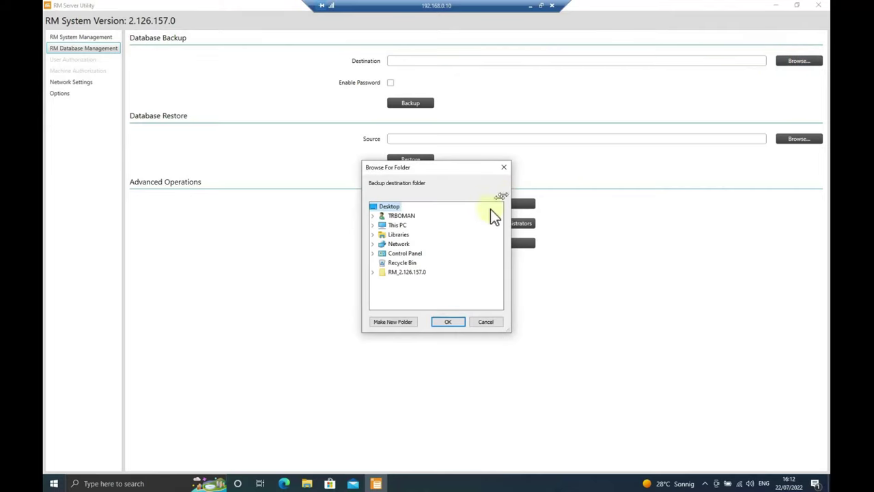
{"action": "double_click", "coordinate": [394, 235]}
{"action": "double_click", "coordinate": [407, 254]}
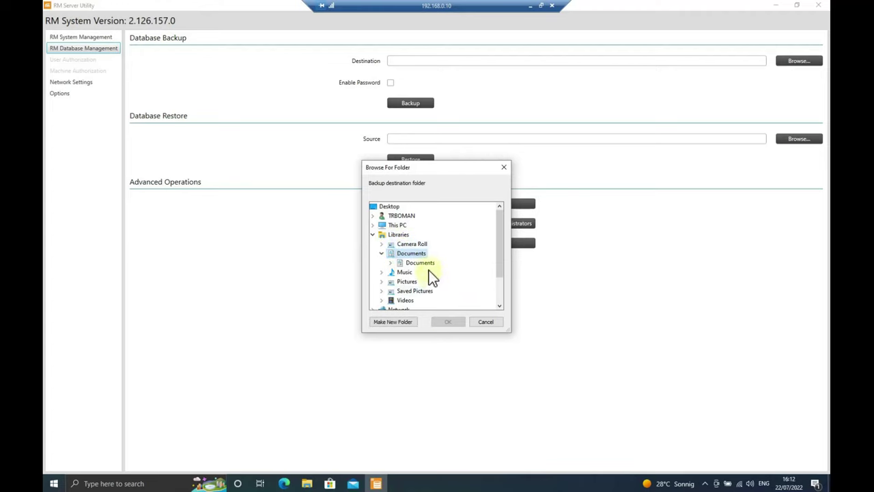
{"action": "left_click", "coordinate": [423, 263]}
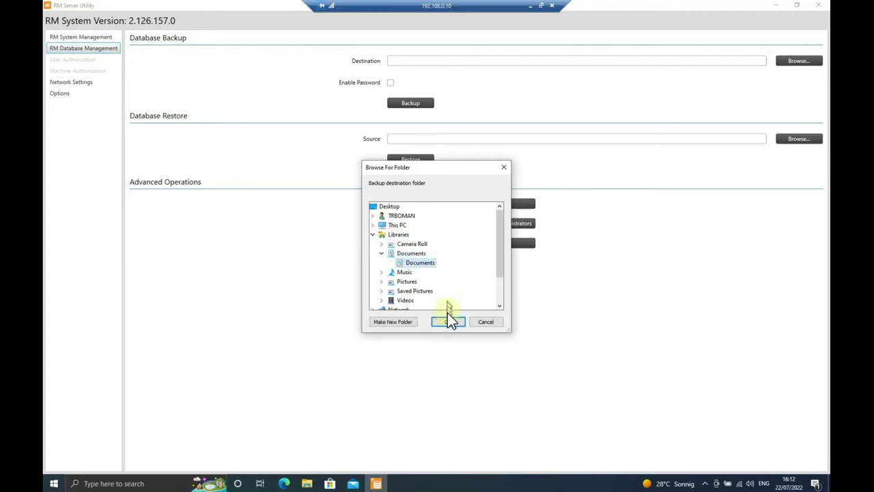
{"action": "left_click", "coordinate": [449, 321]}
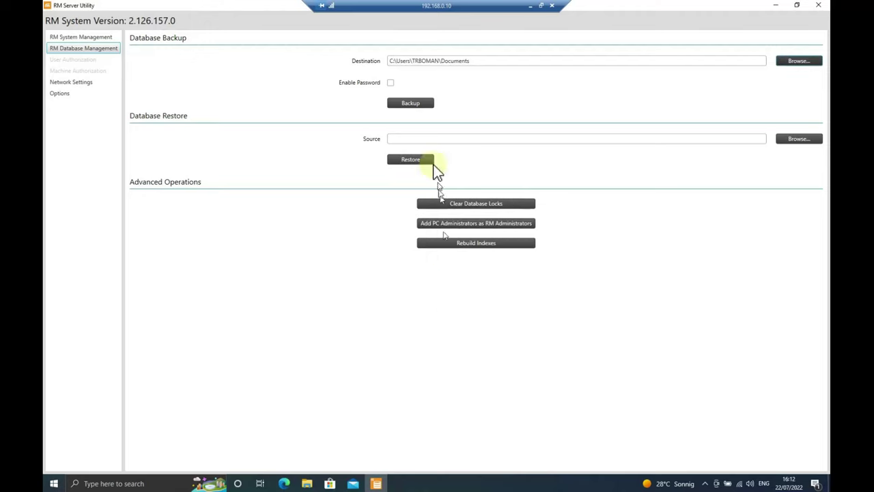
{"action": "left_click", "coordinate": [421, 106]}
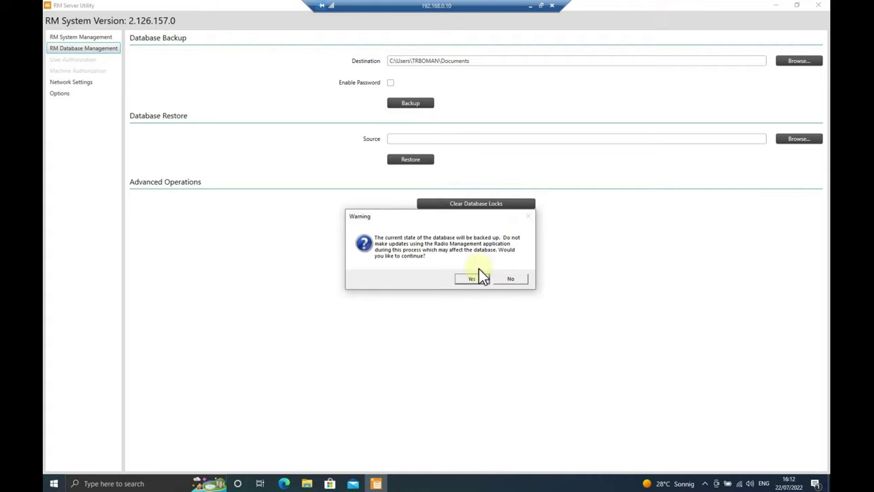
{"action": "left_click", "coordinate": [479, 277]}
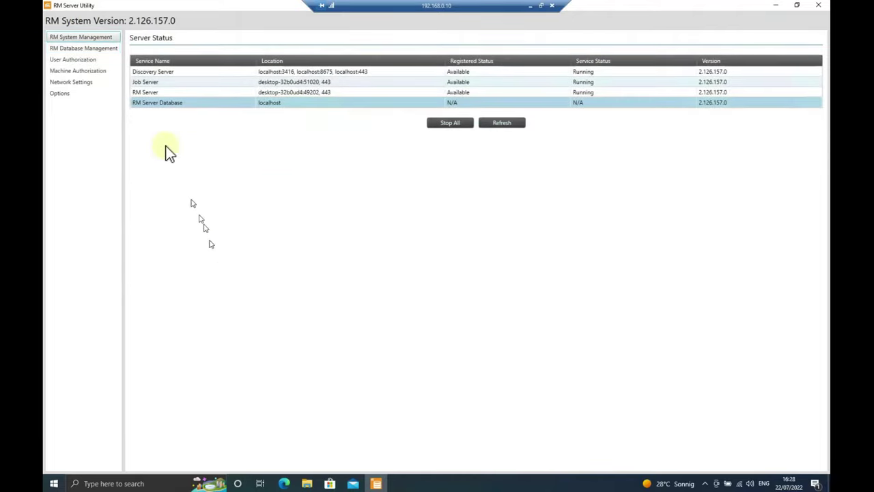
Add a non-domain user under User Authorization with a username and confirmed password
{"action": "left_click", "coordinate": [101, 60]}
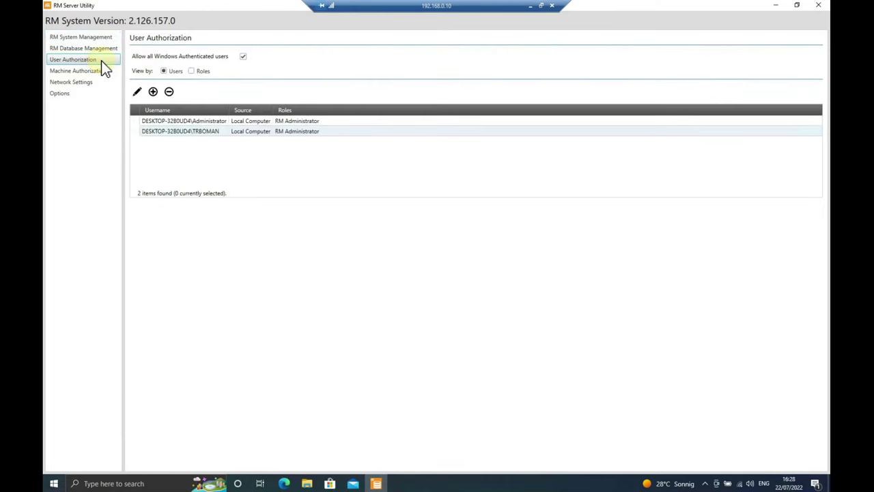
{"action": "left_click", "coordinate": [153, 92]}
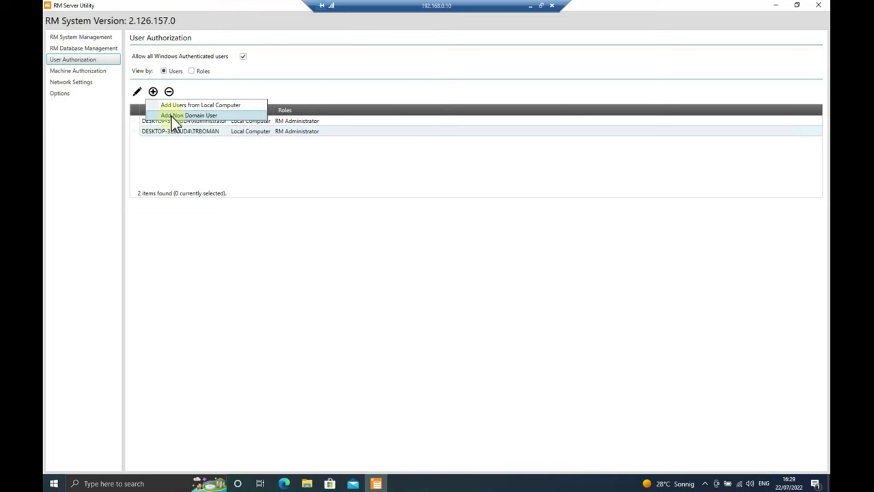
{"action": "left_click", "coordinate": [171, 116]}
{"action": "left_click", "coordinate": [425, 179]}
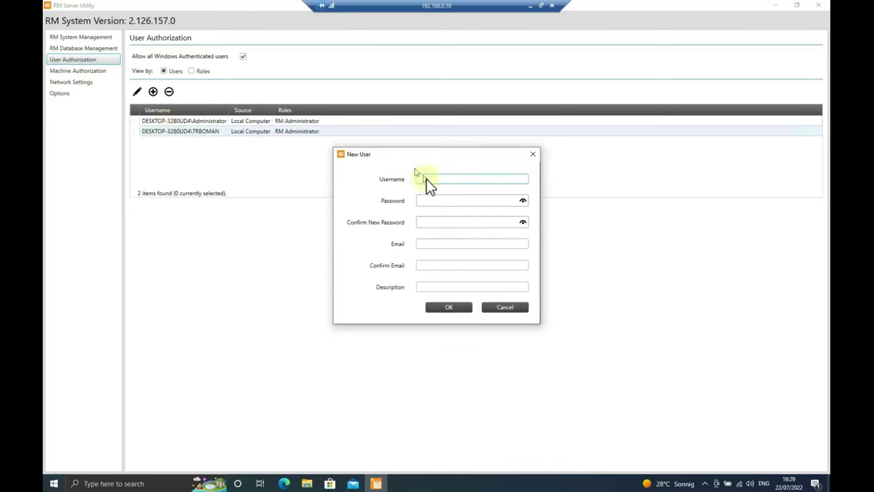
{"action": "key", "text": "Tab"}
{"action": "key", "text": "BackSpace"}
{"action": "key", "text": "BackSpace"}
{"action": "key", "text": "Tab"}
{"action": "left_click", "coordinate": [455, 305]}
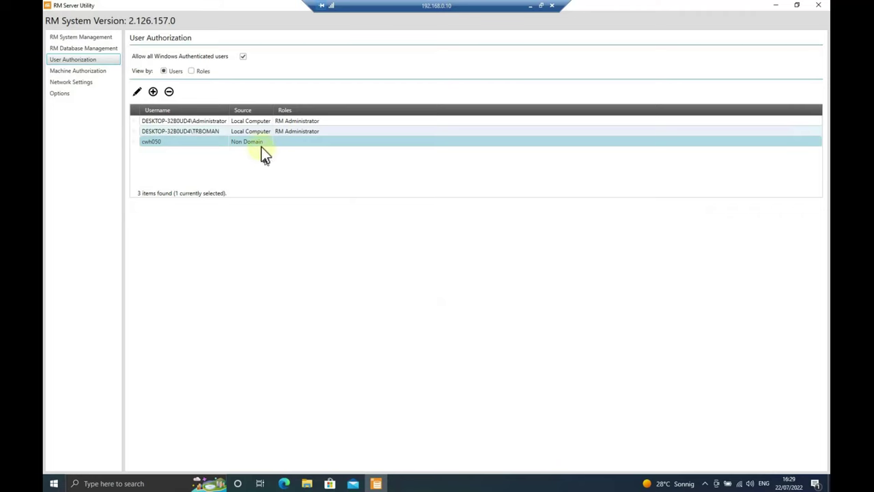
Require a password change at next login and assign the new user the RM Client User role, saving it
{"action": "double_click", "coordinate": [261, 144]}
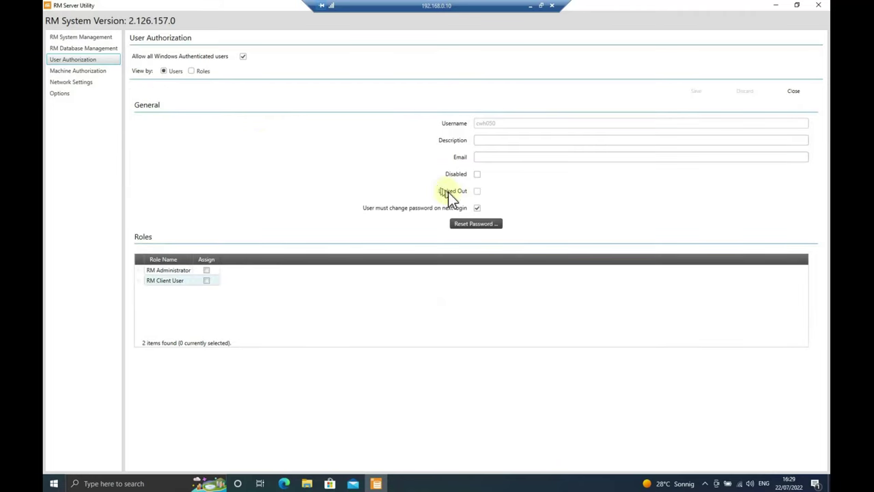
{"action": "left_click", "coordinate": [478, 208]}
{"action": "left_click", "coordinate": [207, 282]}
{"action": "left_click", "coordinate": [696, 91]}
{"action": "left_click", "coordinate": [796, 93]}
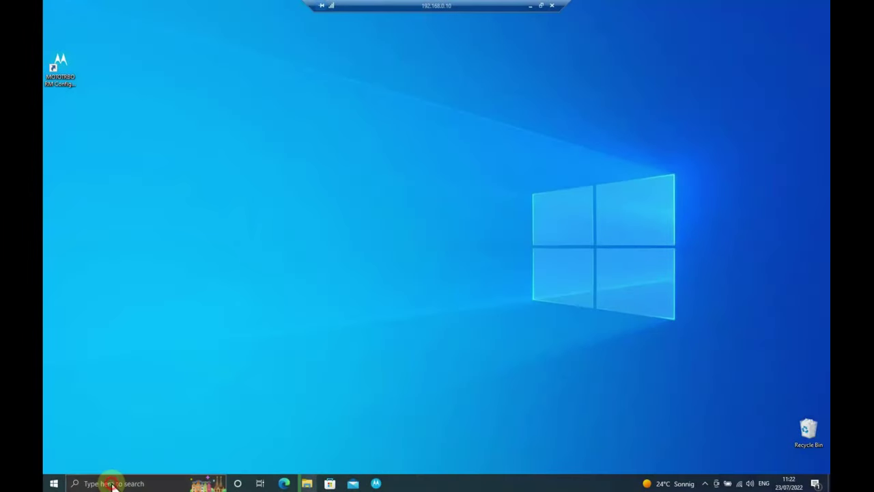
Search 'firewall' and open Windows Defender Firewall's advanced settings on the Inbound Rules list
{"action": "left_click", "coordinate": [109, 482]}
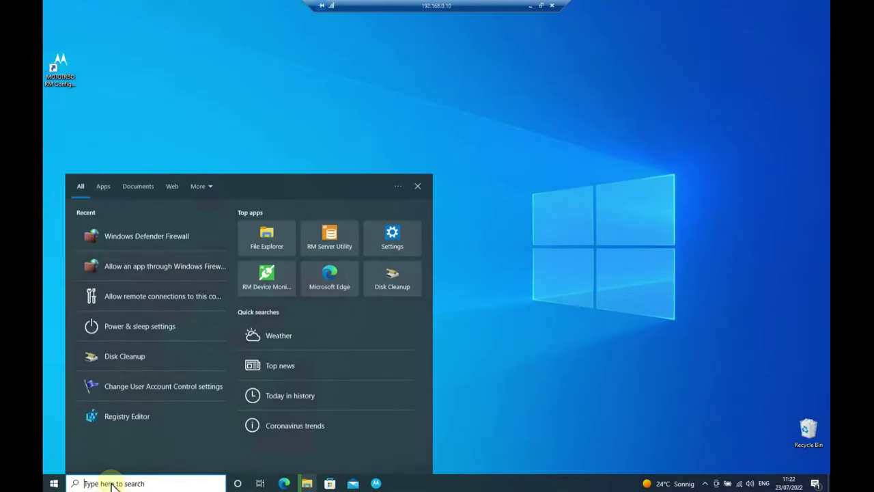
{"action": "type", "text": "firewall"}
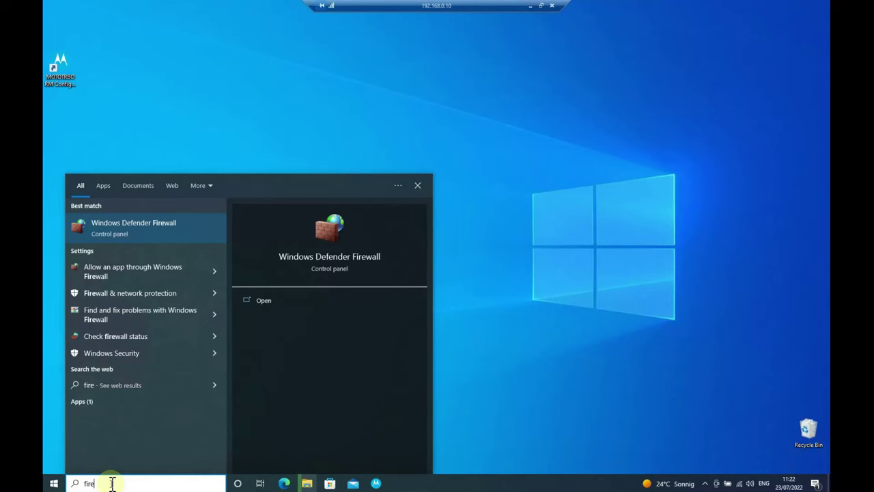
{"action": "left_click", "coordinate": [163, 225]}
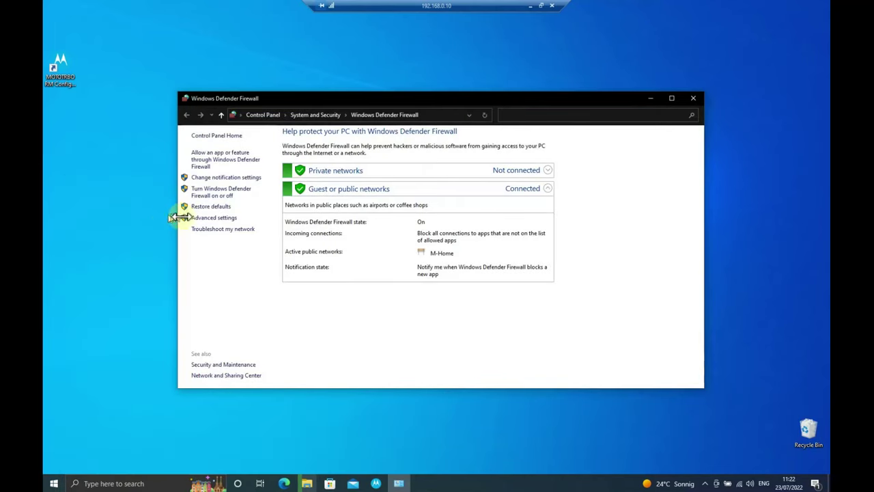
{"action": "left_click", "coordinate": [219, 223]}
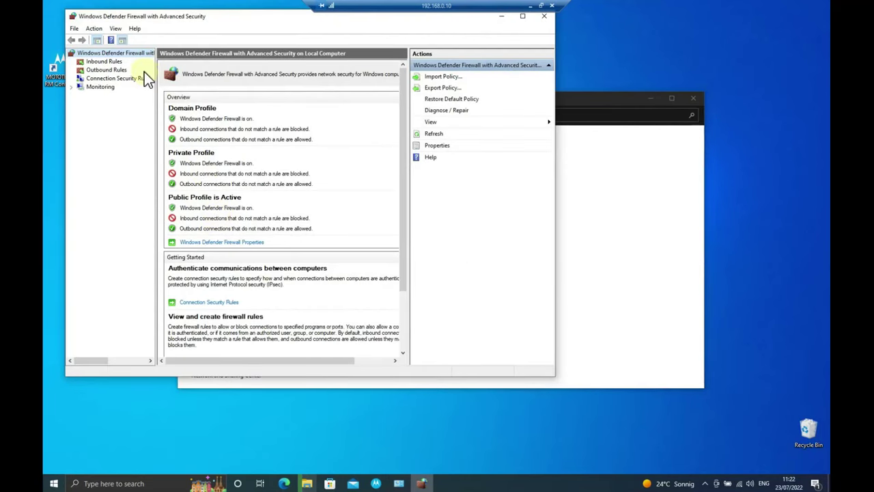
{"action": "left_click", "coordinate": [116, 62]}
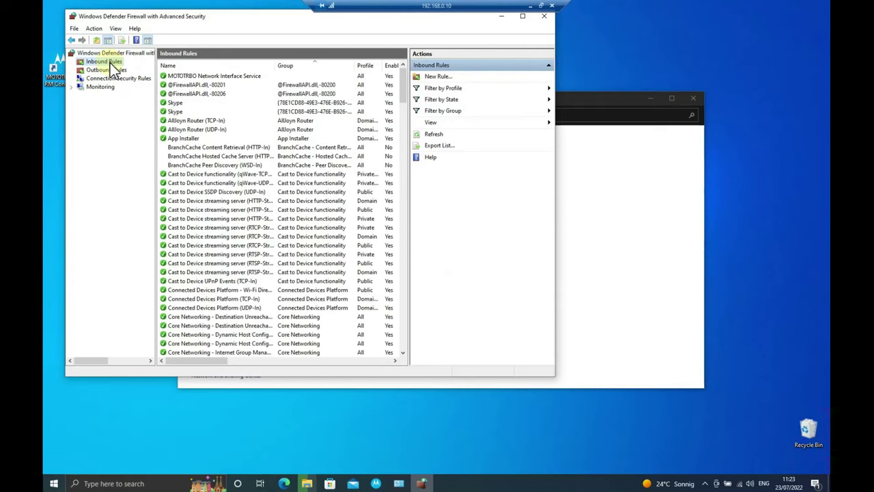
Add port-based inbound rule 'Radio Management 1' allowing TCP 443 on Domain, Private and Public profiles
{"action": "left_click", "coordinate": [448, 78]}
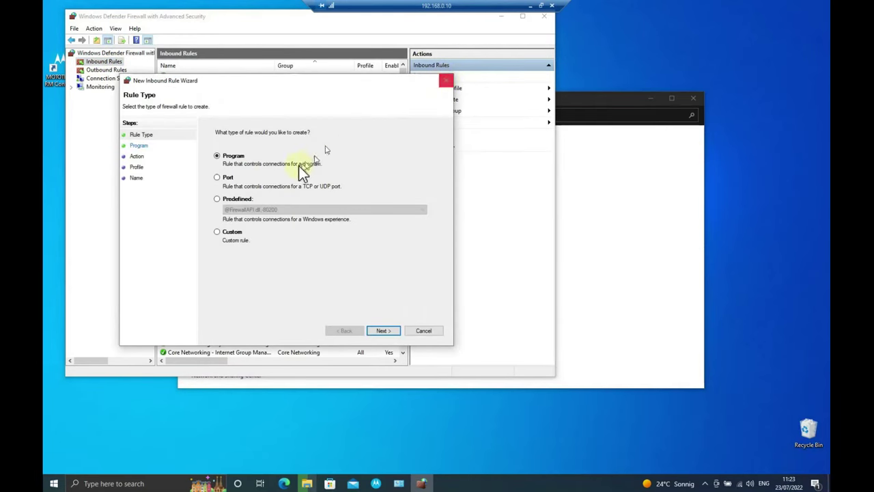
{"action": "left_click", "coordinate": [217, 178]}
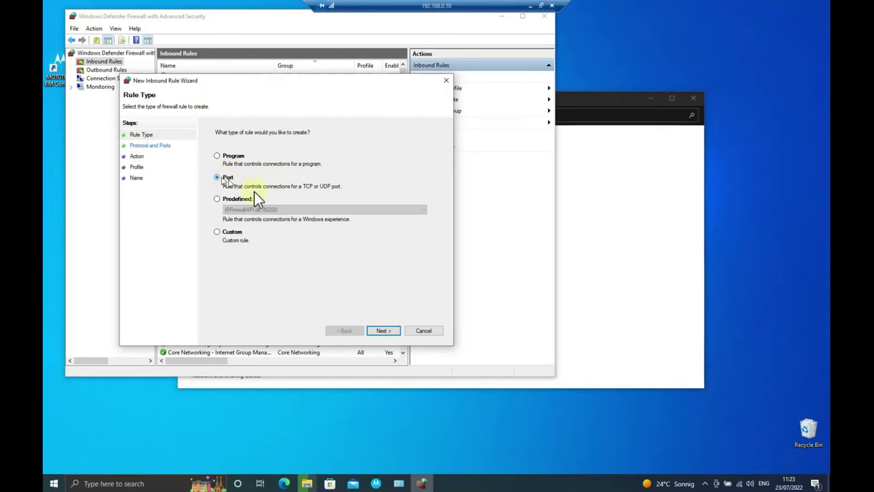
{"action": "left_click", "coordinate": [385, 331]}
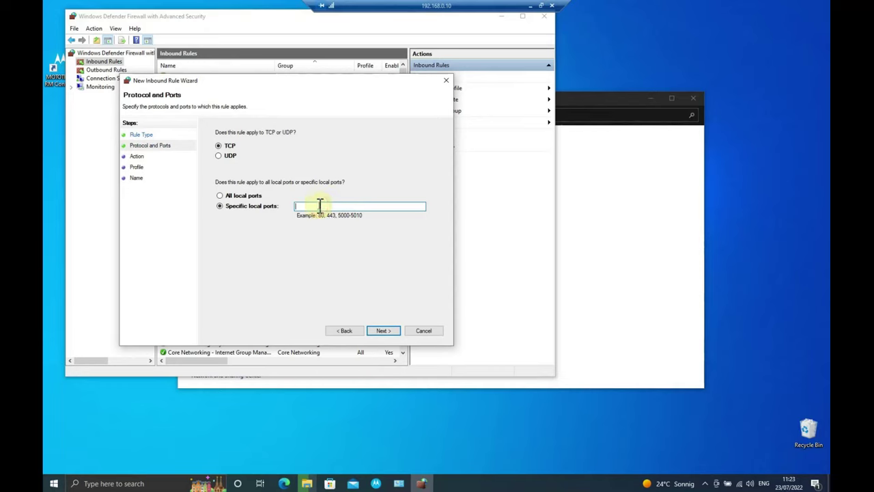
{"action": "type", "text": "443"}
{"action": "left_click", "coordinate": [382, 331]}
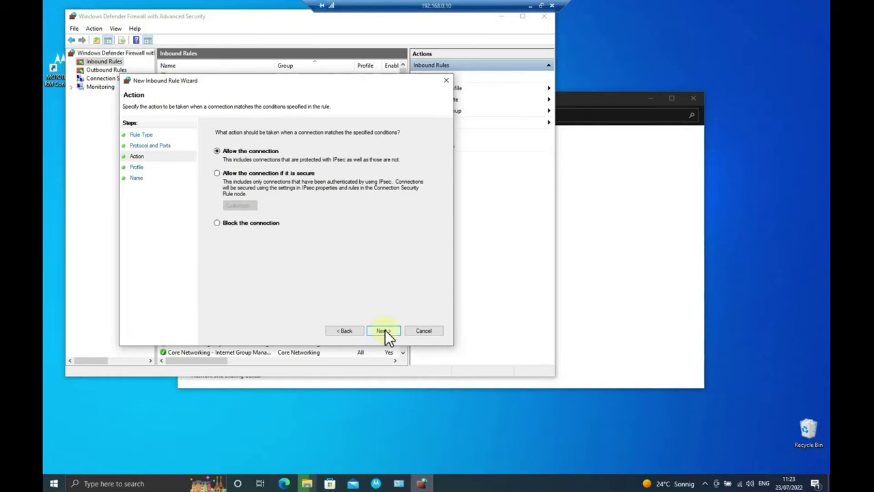
{"action": "left_click", "coordinate": [383, 331]}
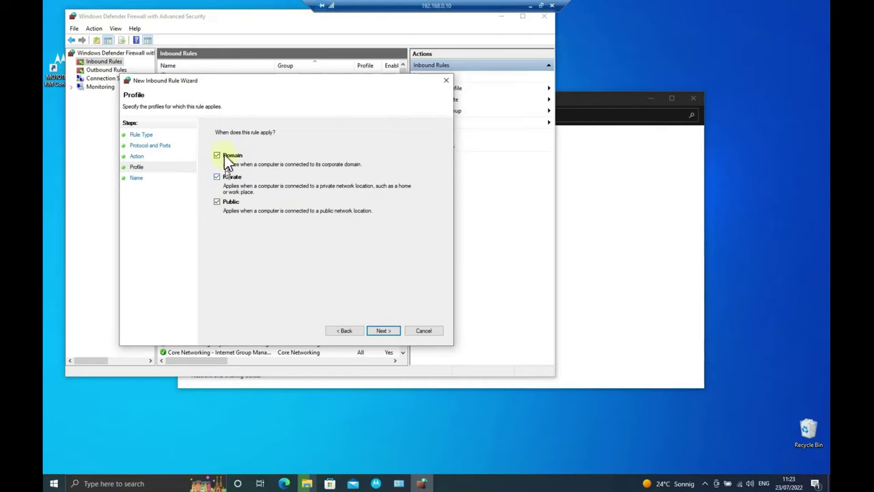
{"action": "left_click", "coordinate": [384, 331]}
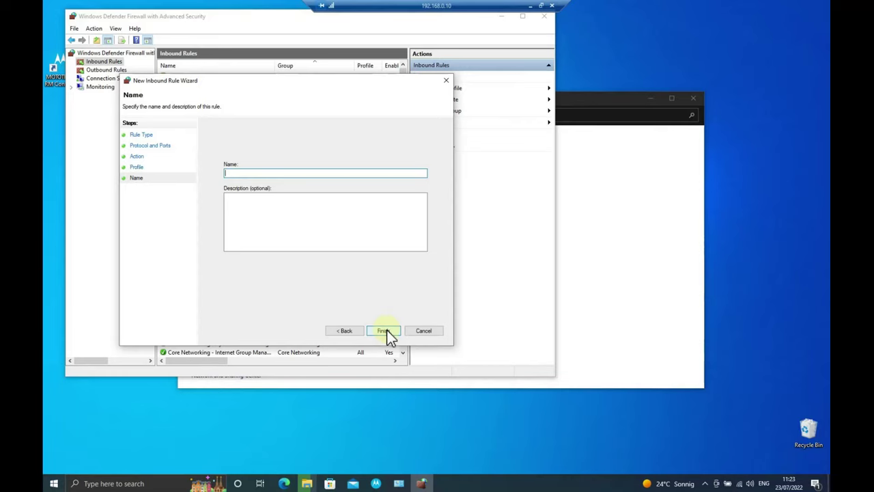
{"action": "type", "text": "Radio Managemen"}
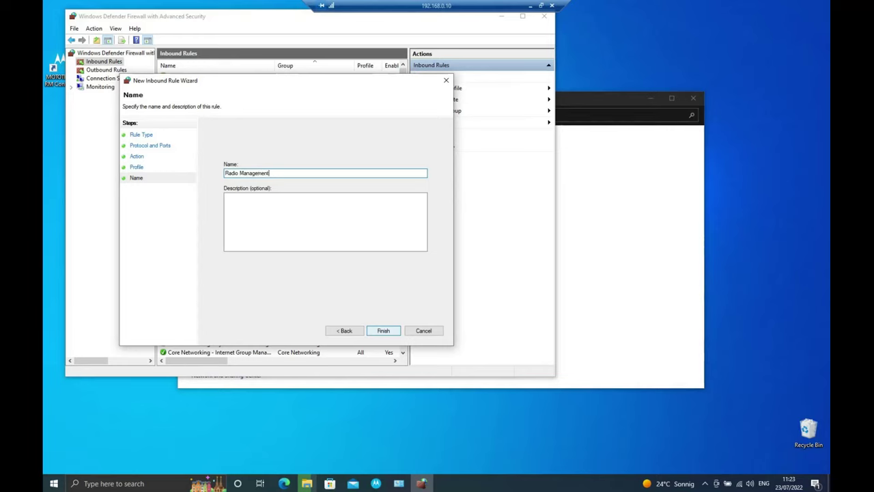
{"action": "type", "text": "t 1"}
{"action": "key", "text": "ctrl+a"}
{"action": "left_click", "coordinate": [384, 331]}
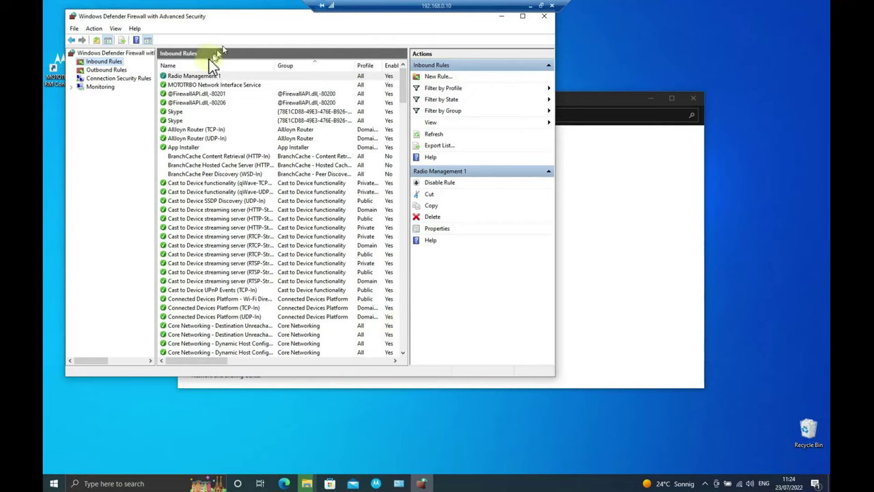
Start another port-based inbound rule set to the UDP protocol
{"action": "left_click", "coordinate": [438, 77]}
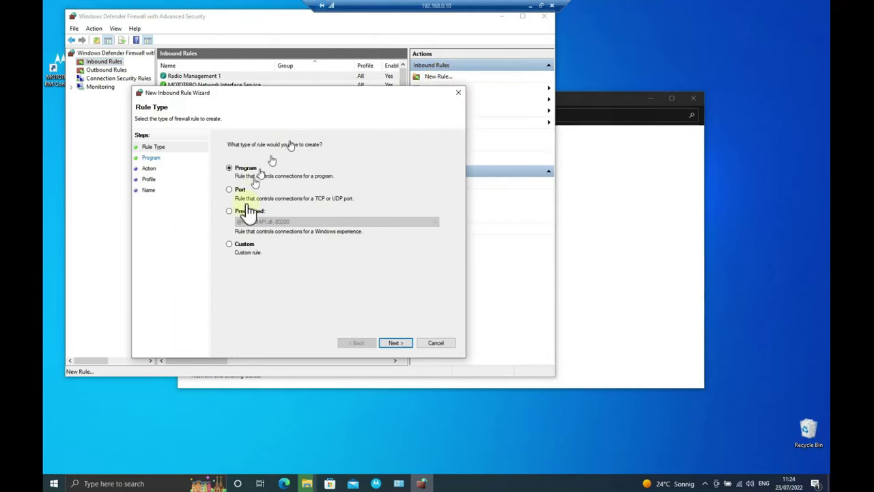
{"action": "left_click", "coordinate": [242, 191]}
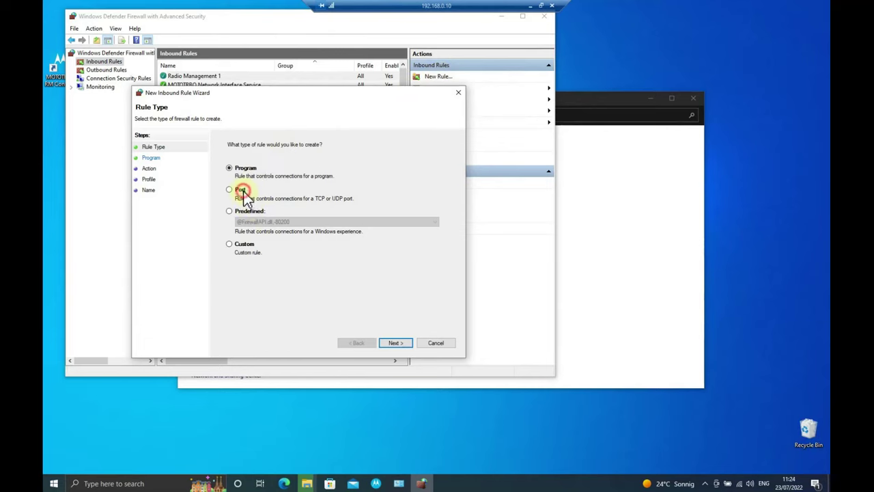
{"action": "left_click", "coordinate": [403, 341]}
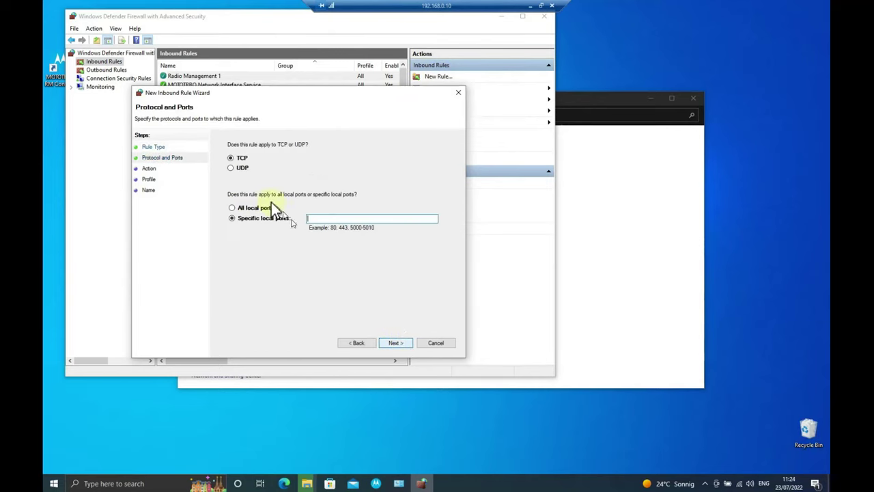
{"action": "left_click", "coordinate": [240, 171]}
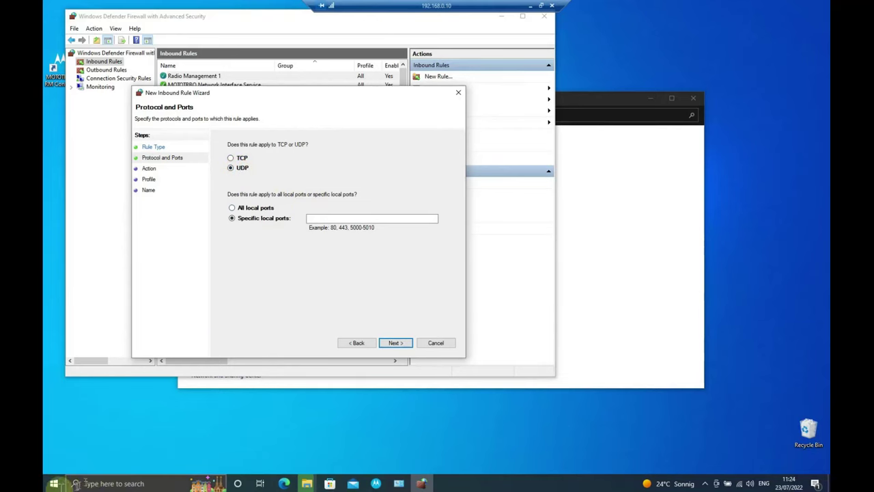
Copy the RM Server port range from RM Server Utility's Network Settings
{"action": "left_click", "coordinate": [50, 485]}
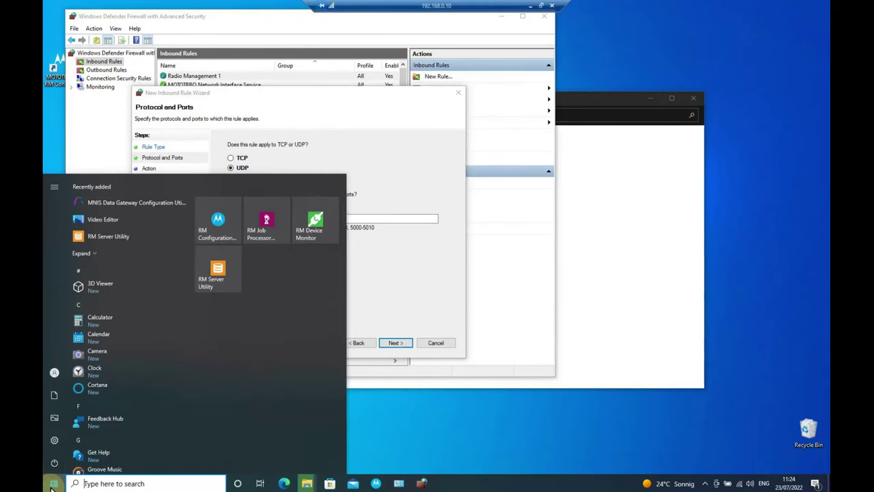
{"action": "left_click", "coordinate": [214, 279]}
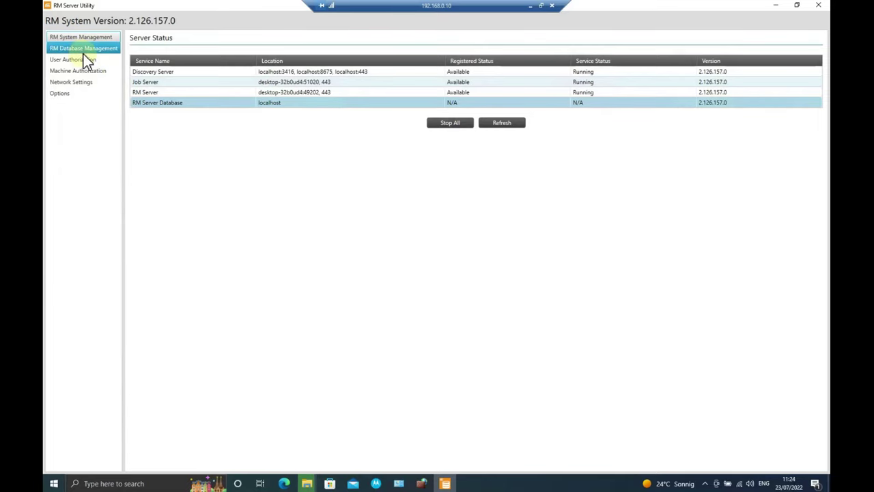
{"action": "left_click", "coordinate": [77, 81]}
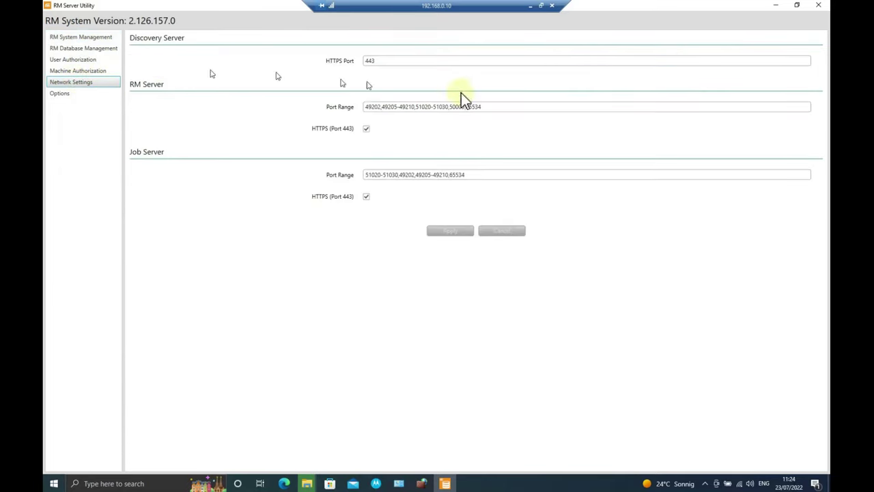
{"action": "left_click_drag", "start_coordinate": [488, 107], "coordinate": [370, 108]}
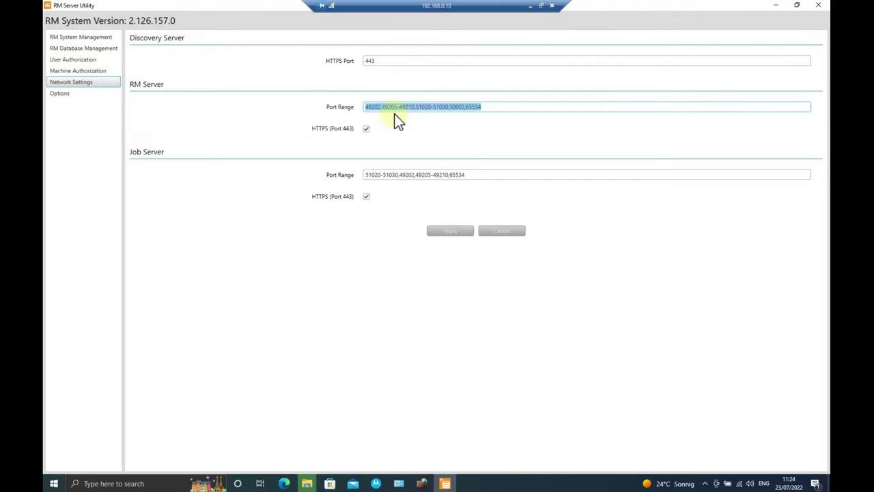
Paste the port range as the rule's local ports and name it 'Radio Management 2'
{"action": "left_click", "coordinate": [423, 485]}
{"action": "left_click", "coordinate": [310, 217]}
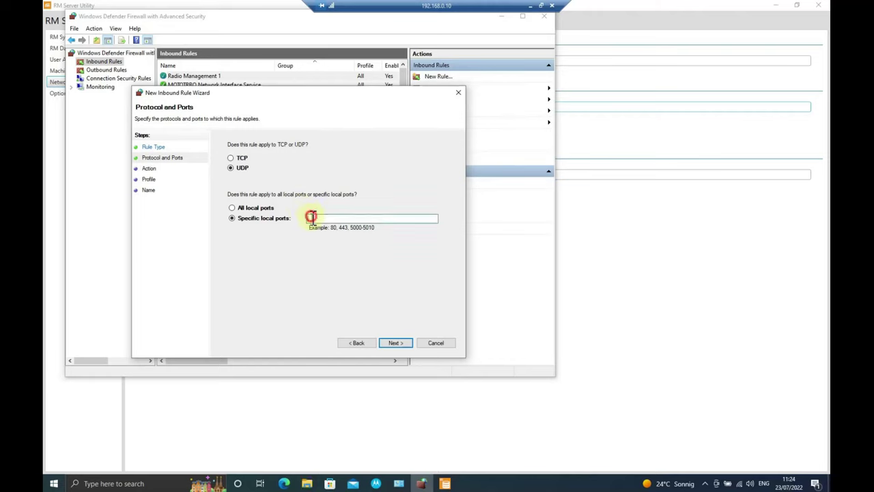
{"action": "key", "text": "ctrl+v"}
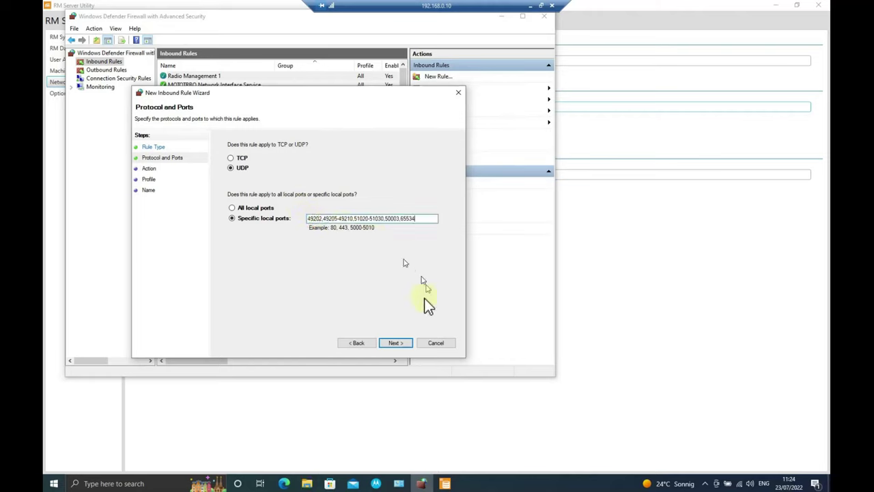
{"action": "left_click", "coordinate": [400, 342]}
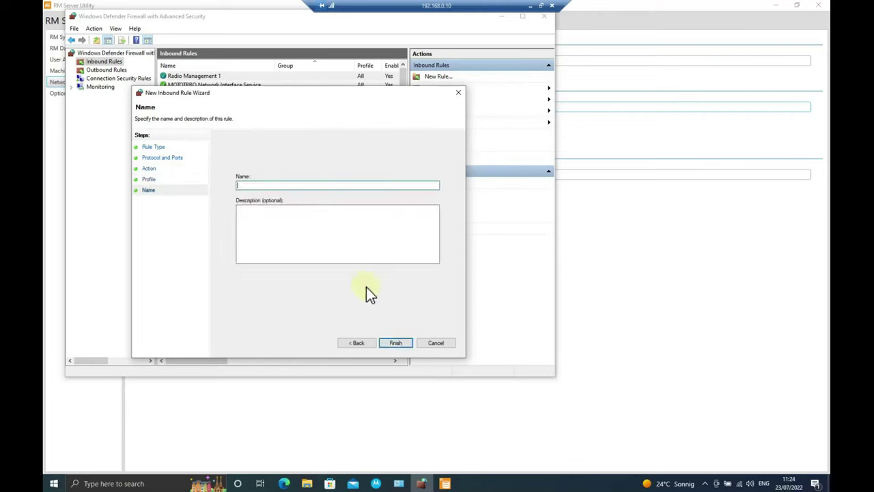
{"action": "type", "text": "Radio Management 2"}
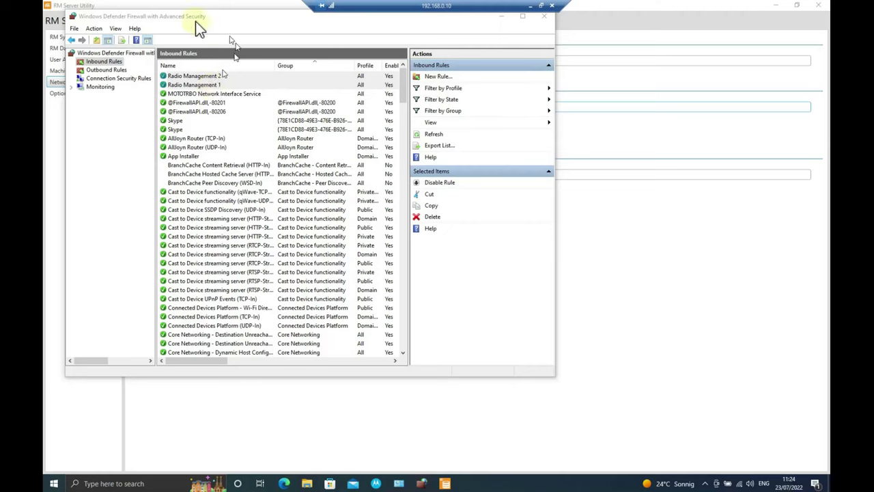
In Outbound Rules, start a port-based rule for remote port 443
{"action": "left_click", "coordinate": [108, 69]}
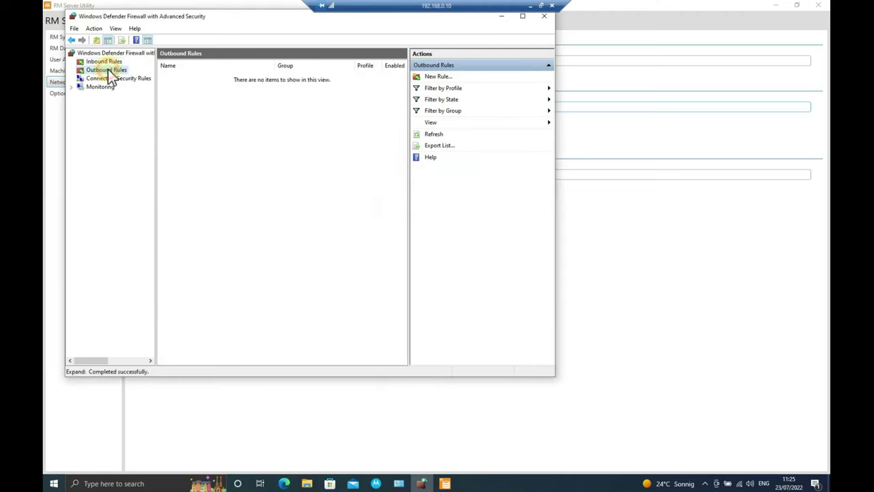
{"action": "left_click", "coordinate": [438, 76]}
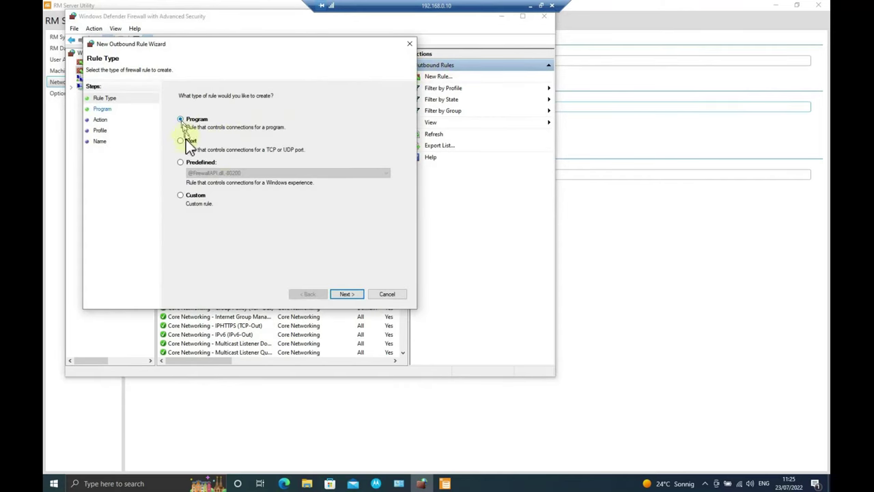
{"action": "left_click", "coordinate": [186, 141]}
{"action": "left_click", "coordinate": [346, 294]}
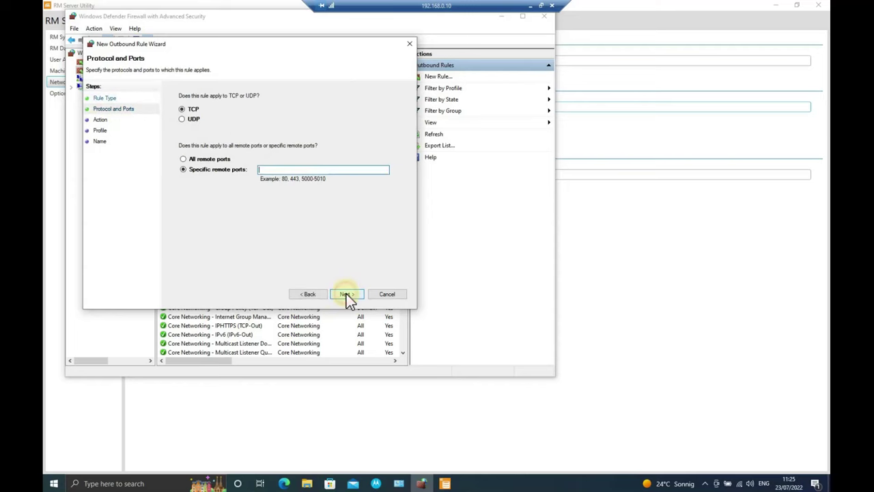
{"action": "left_click", "coordinate": [267, 169]}
{"action": "type", "text": "443"}
{"action": "left_click", "coordinate": [348, 293]}
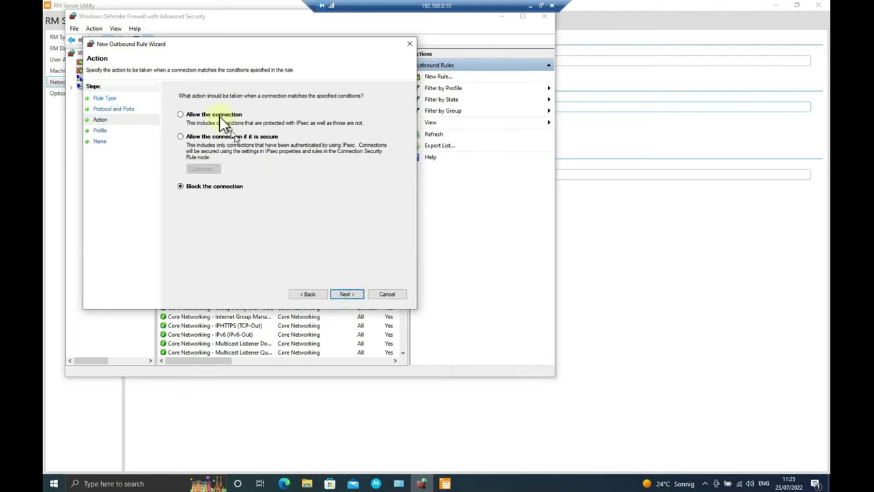
Allow the connection on all profiles and name the outbound rule 'Radio Management 1'
{"action": "left_click", "coordinate": [217, 115]}
{"action": "left_click", "coordinate": [360, 295]}
{"action": "left_click", "coordinate": [359, 294]}
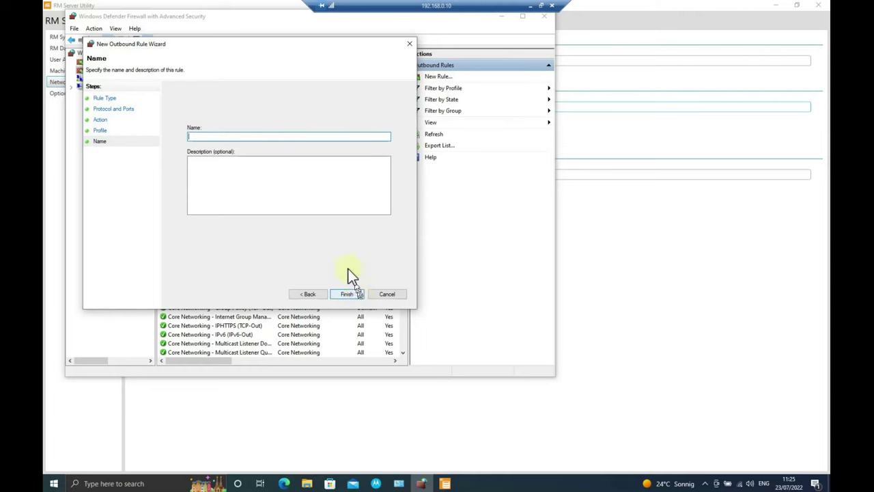
{"action": "type", "text": "Radio Management 1"}
{"action": "left_click", "coordinate": [356, 294]}
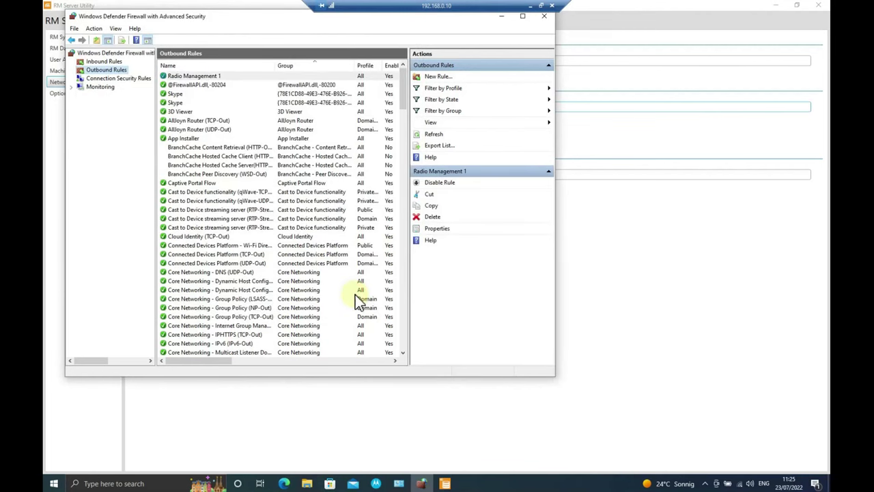
Start a second port-based outbound rule for UDP with the pasted RM server remote ports
{"action": "left_click", "coordinate": [440, 78]}
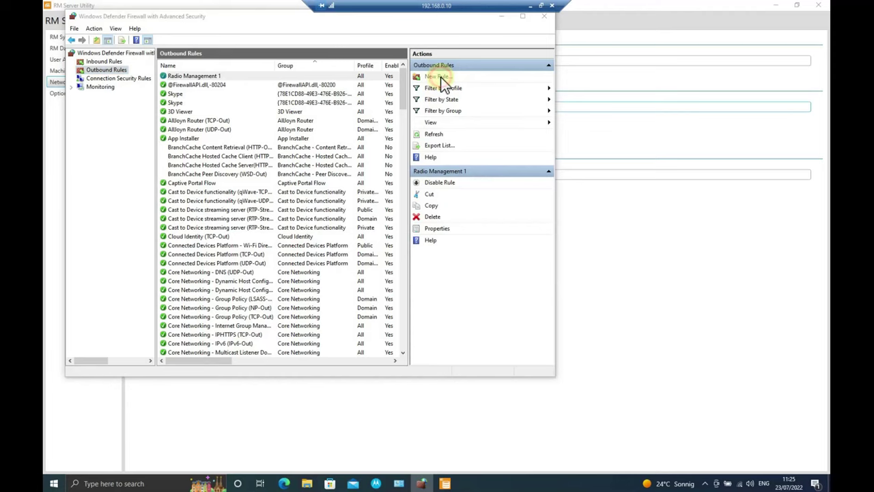
{"action": "left_click", "coordinate": [193, 153]}
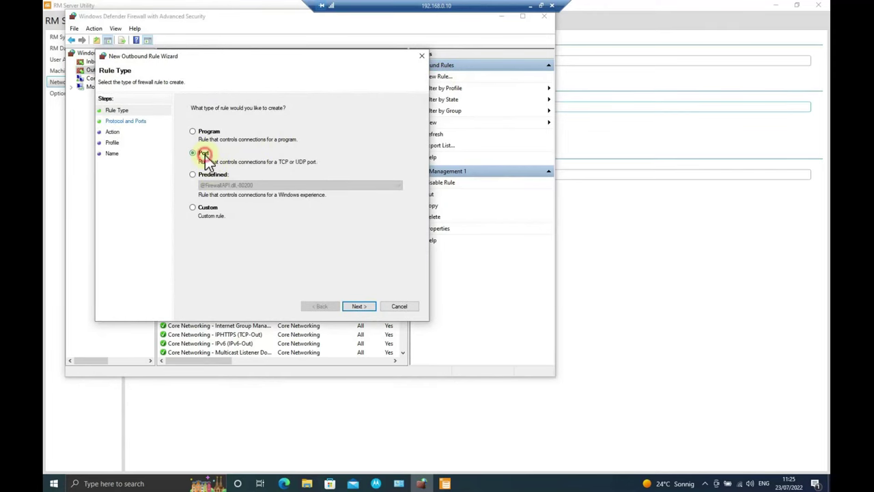
{"action": "left_click", "coordinate": [359, 306]}
{"action": "left_click", "coordinate": [274, 182]}
{"action": "key", "text": "ctrl+v"}
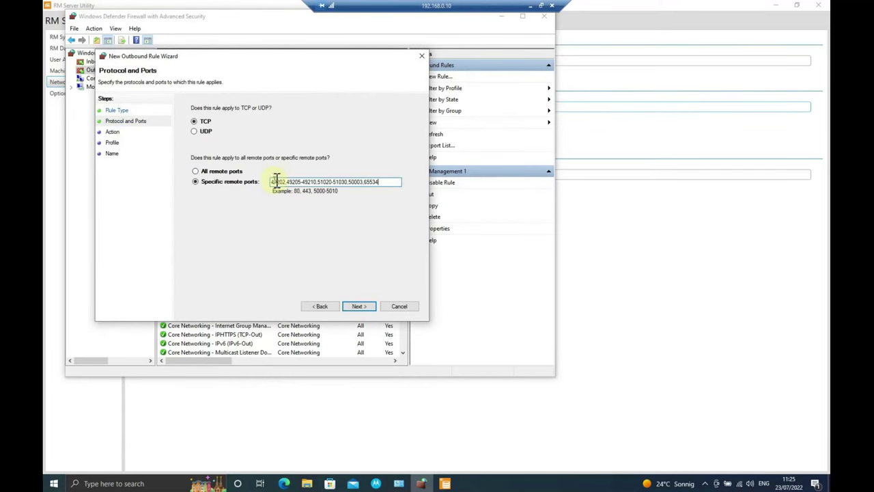
{"action": "left_click", "coordinate": [205, 132]}
Allow it on all three profiles and name the outbound rule 'Radio Management 2'
{"action": "left_click", "coordinate": [368, 306]}
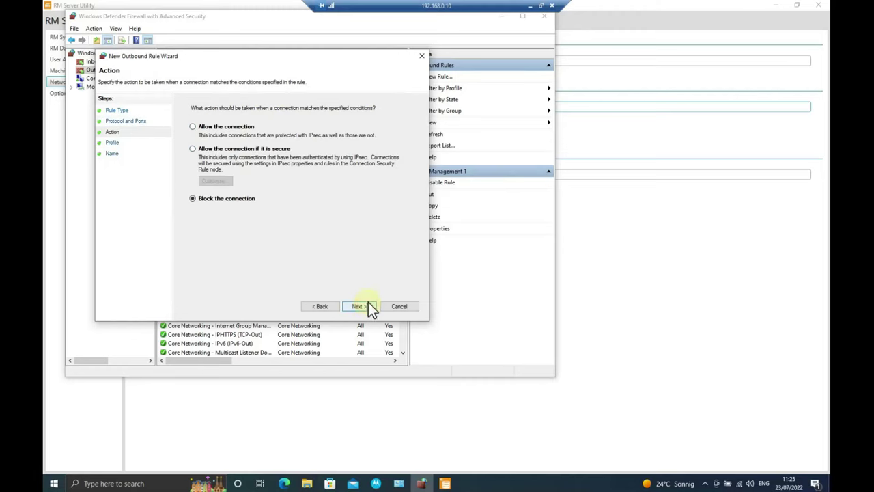
{"action": "left_click", "coordinate": [234, 127]}
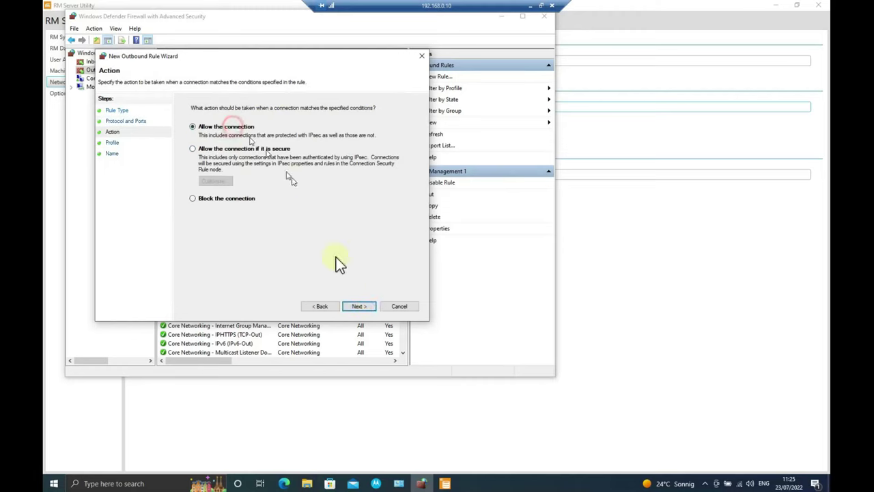
{"action": "left_click", "coordinate": [360, 306]}
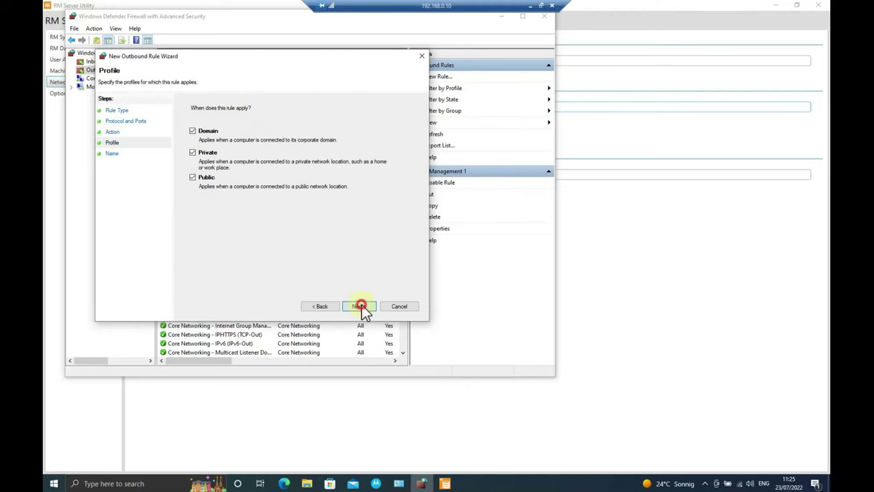
{"action": "left_click", "coordinate": [361, 306]}
{"action": "type", "text": "Rad"}
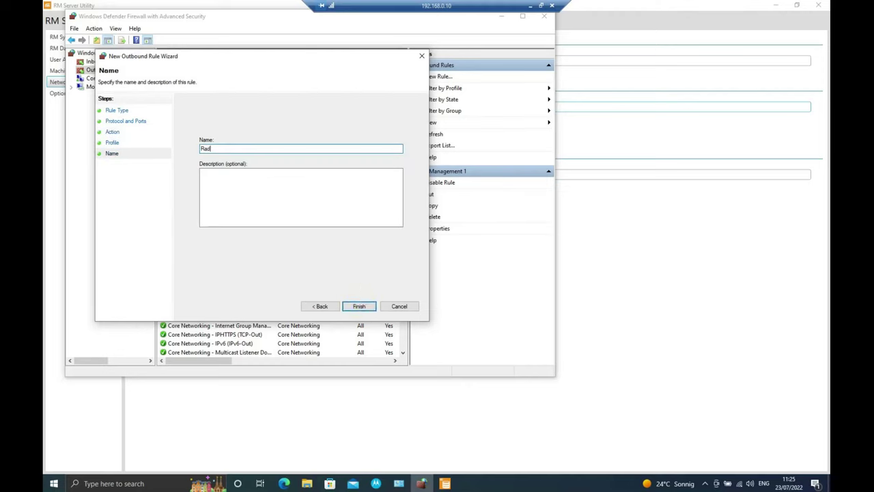
{"action": "type", "text": "io Management 2"}
{"action": "left_click", "coordinate": [364, 307]}
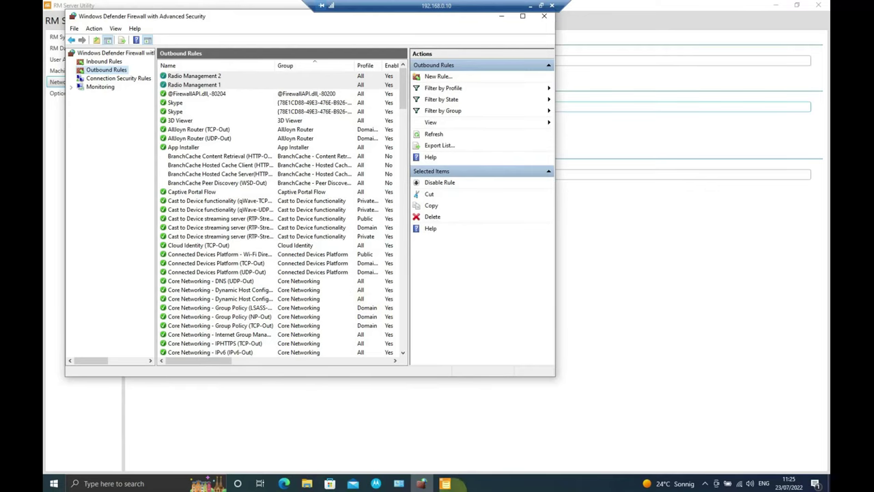
{"action": "key", "text": "alt+Tab"}
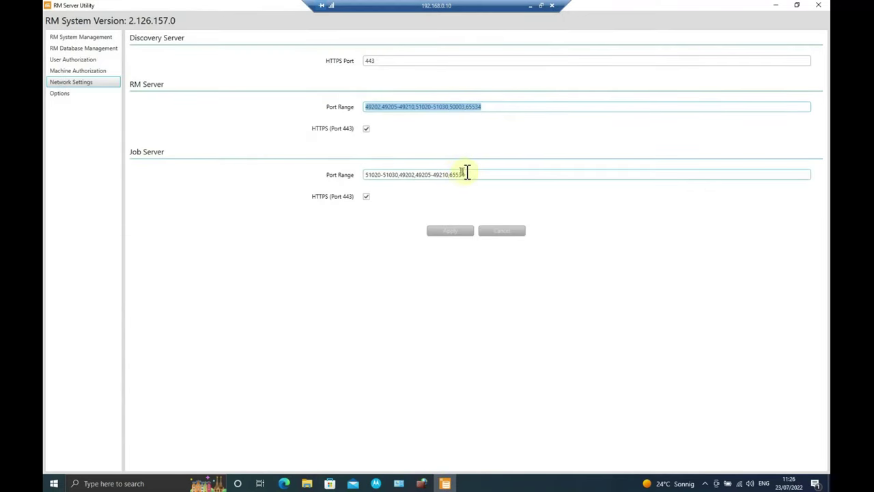
Check the Job Server port range in RM Server Utility's Network Settings
{"action": "left_click", "coordinate": [474, 175]}
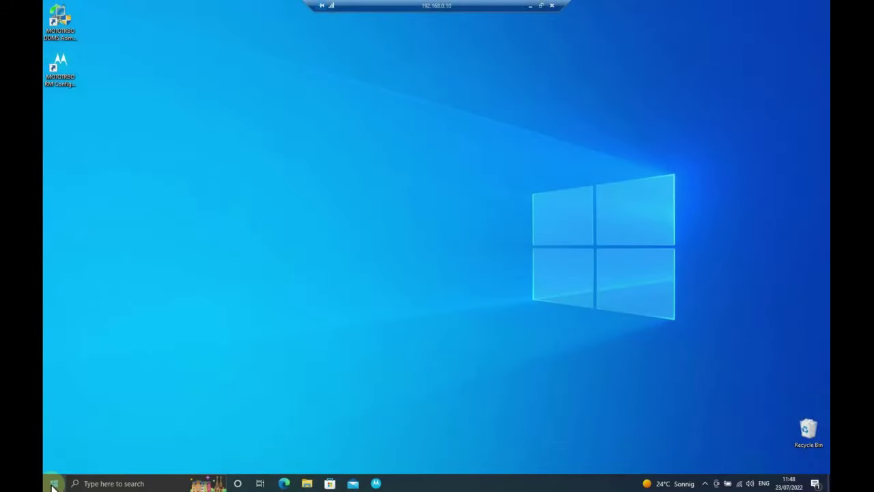
{"action": "left_click", "coordinate": [52, 485]}
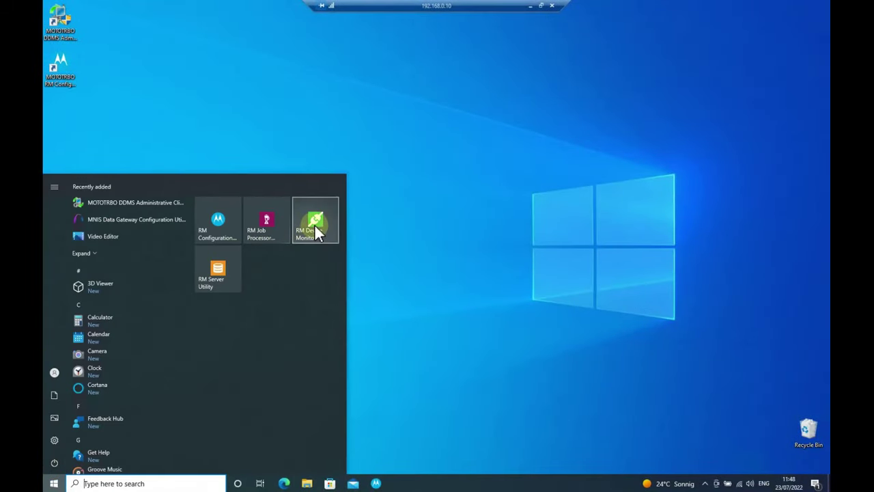
Test RM Device Monitor's connection to localhost port 443, confirm its settings, and close it
{"action": "left_click", "coordinate": [315, 228]}
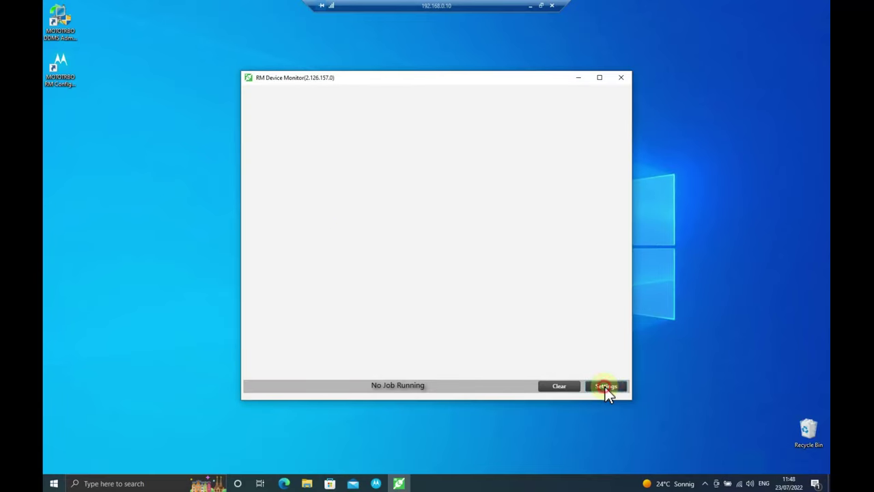
{"action": "left_click", "coordinate": [605, 387]}
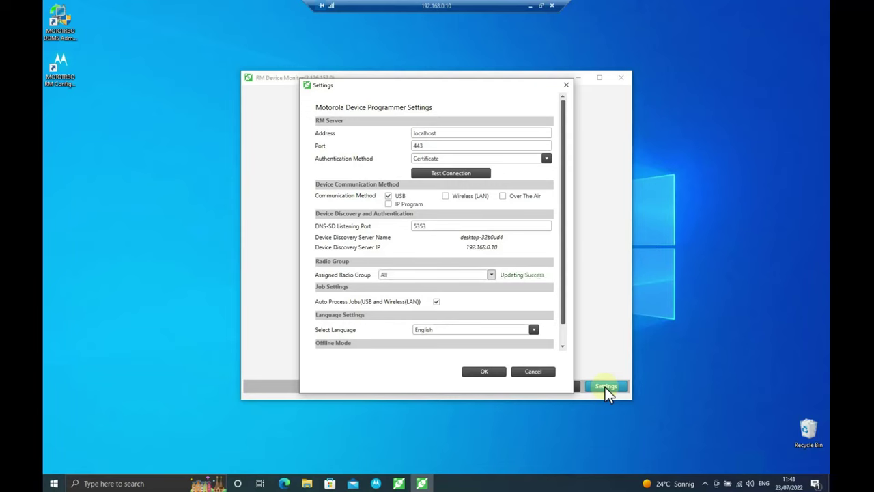
{"action": "left_click", "coordinate": [465, 173]}
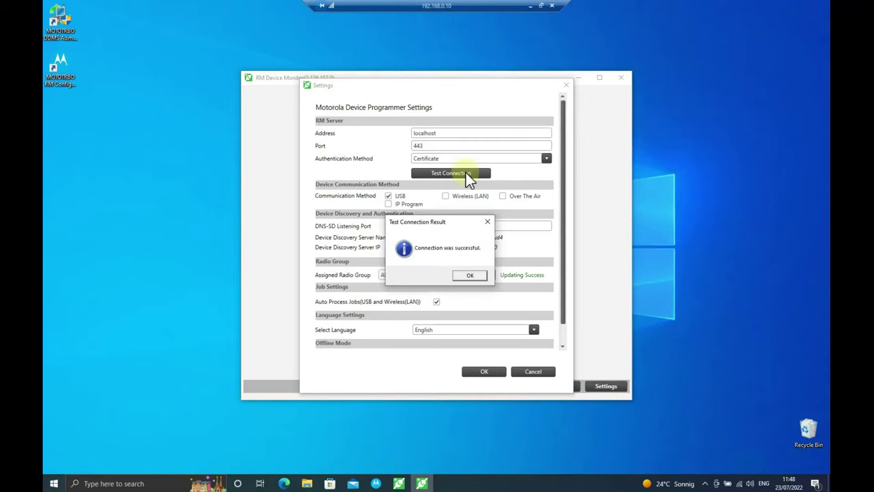
{"action": "left_click", "coordinate": [470, 276]}
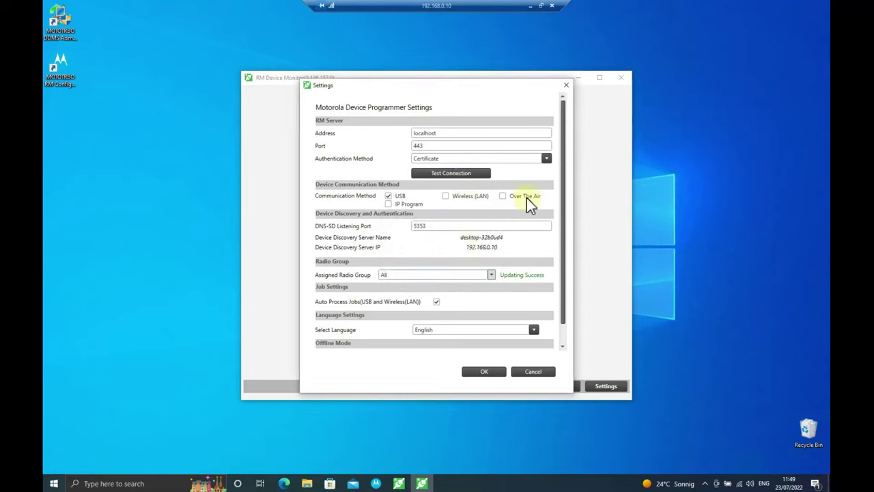
{"action": "left_click", "coordinate": [489, 372]}
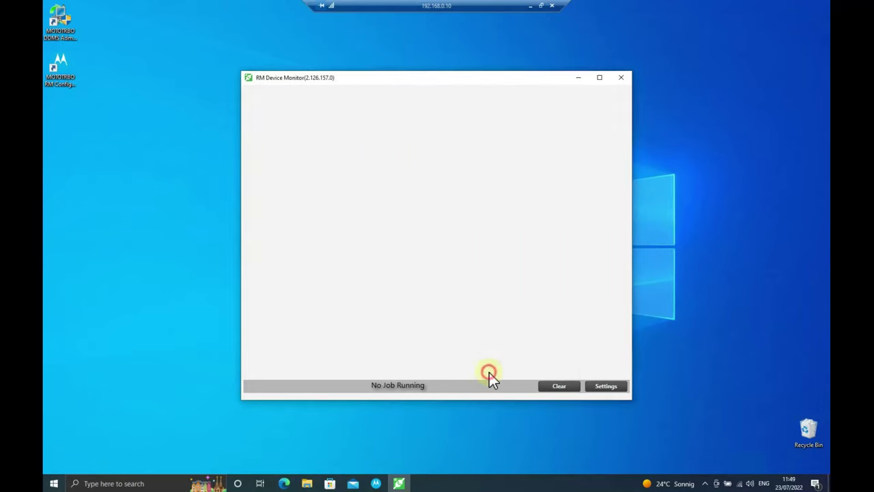
{"action": "left_click", "coordinate": [622, 80]}
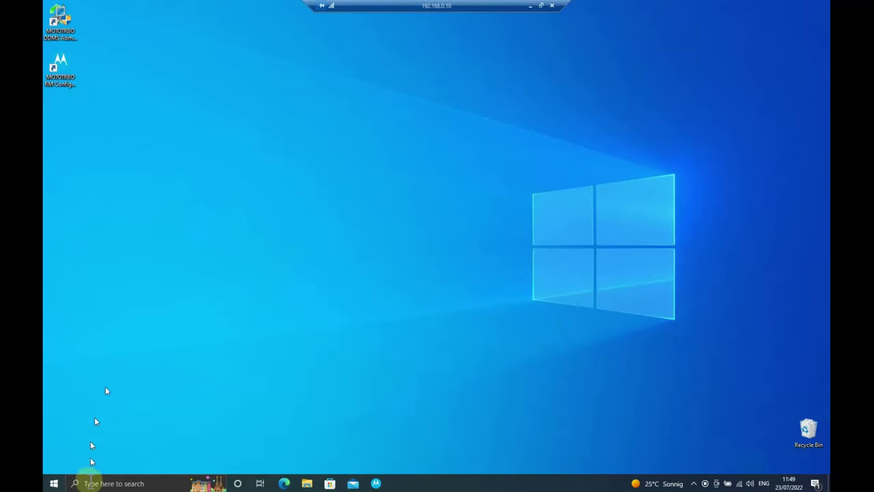
Test RM Job Processor's localhost connection, save settings with 1 concurrent job, and launch RM Client
{"action": "left_click", "coordinate": [54, 483]}
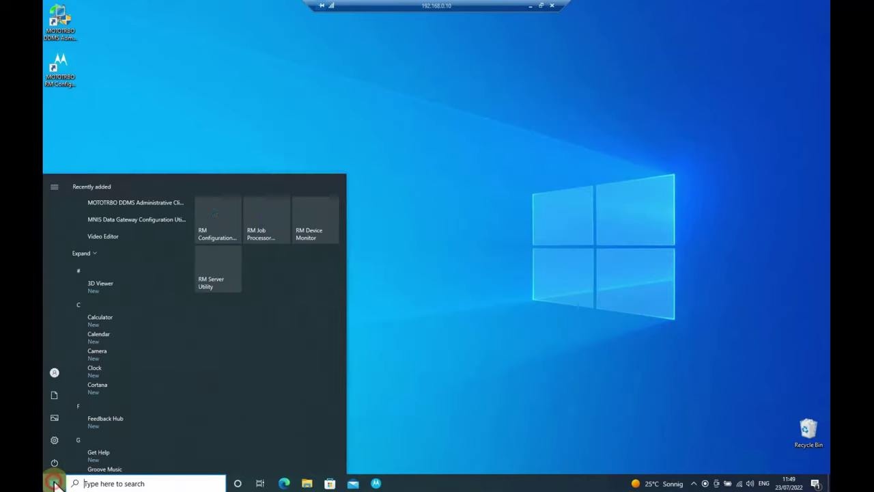
{"action": "left_click", "coordinate": [267, 222]}
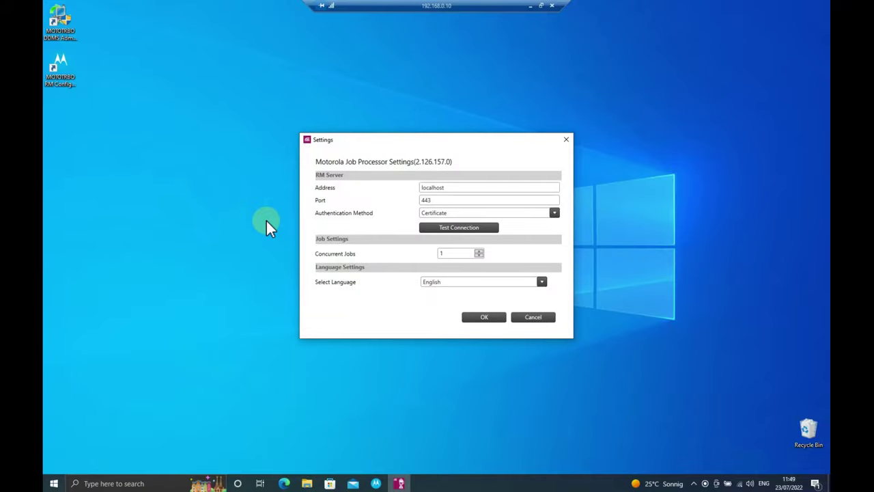
{"action": "left_click", "coordinate": [464, 228]}
{"action": "left_click", "coordinate": [471, 278]}
{"action": "left_click", "coordinate": [459, 251]}
{"action": "left_click", "coordinate": [496, 317]}
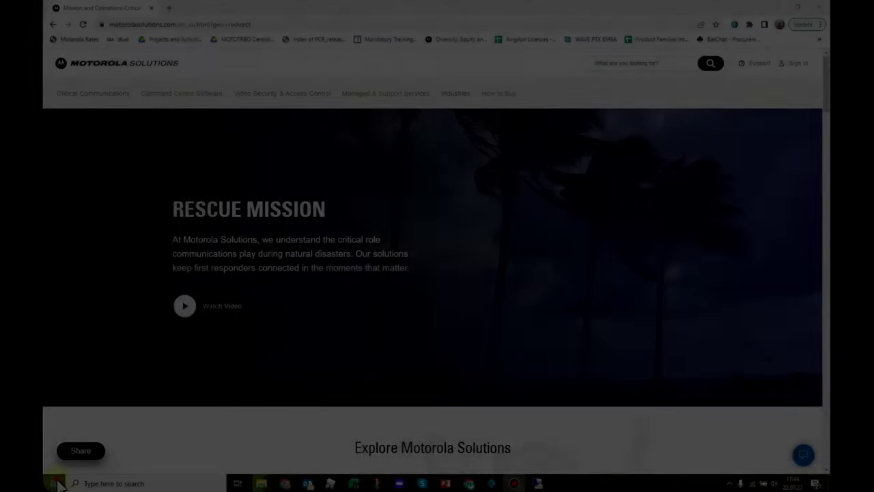
{"action": "left_click", "coordinate": [56, 483]}
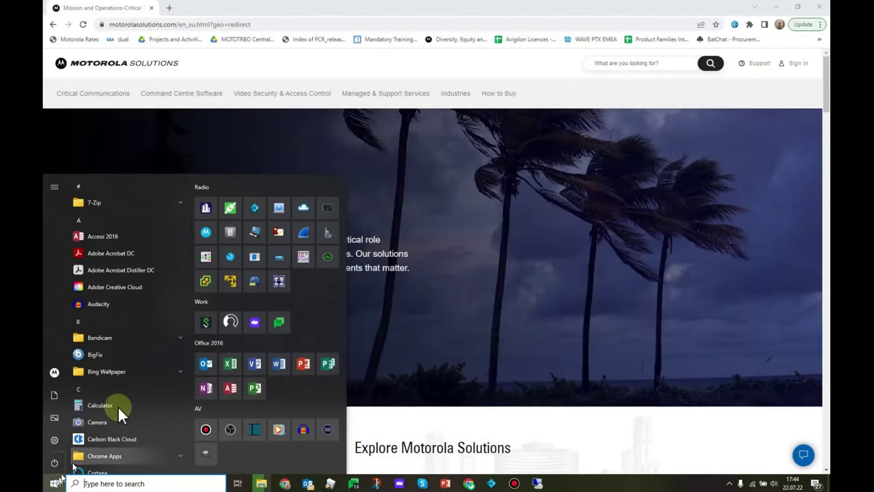
{"action": "left_click", "coordinate": [208, 231]}
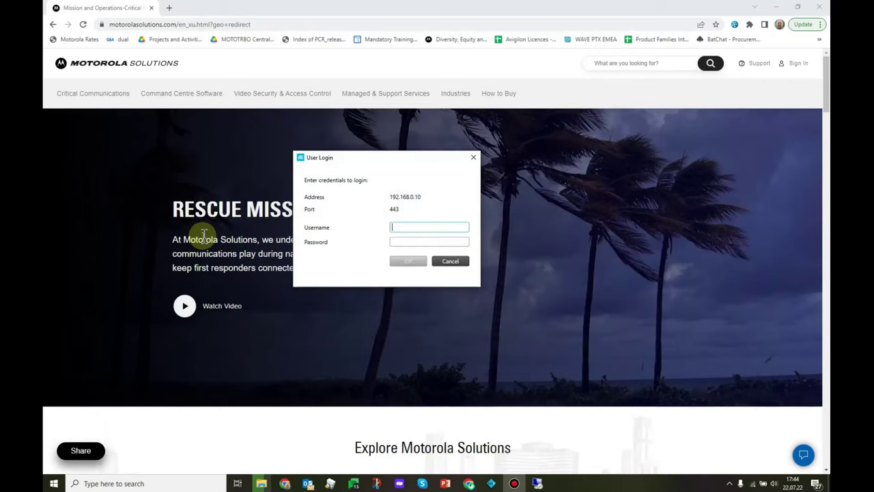
Log in to server 192.168.0.10, port 443, with the user's username and password
{"action": "type", "text": "cwh050"}
{"action": "key", "text": "Tab"}
{"action": "type", "text": "•••"}
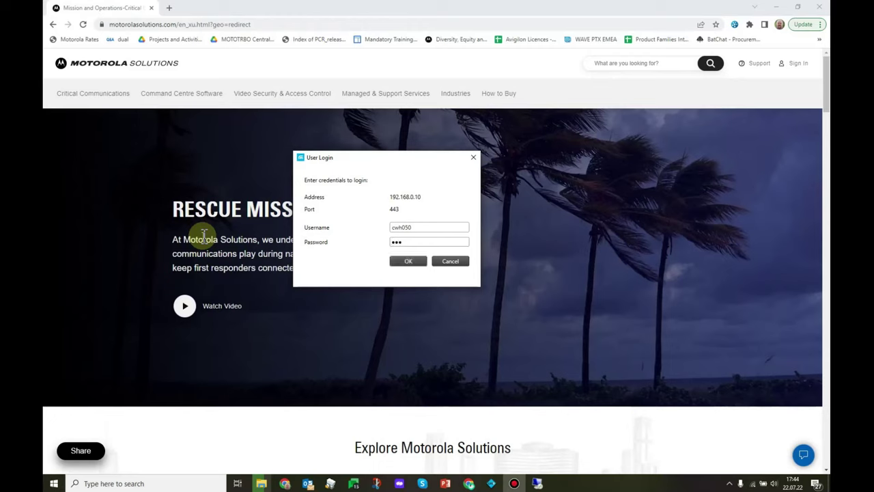
{"action": "type", "text": "•••••••"}
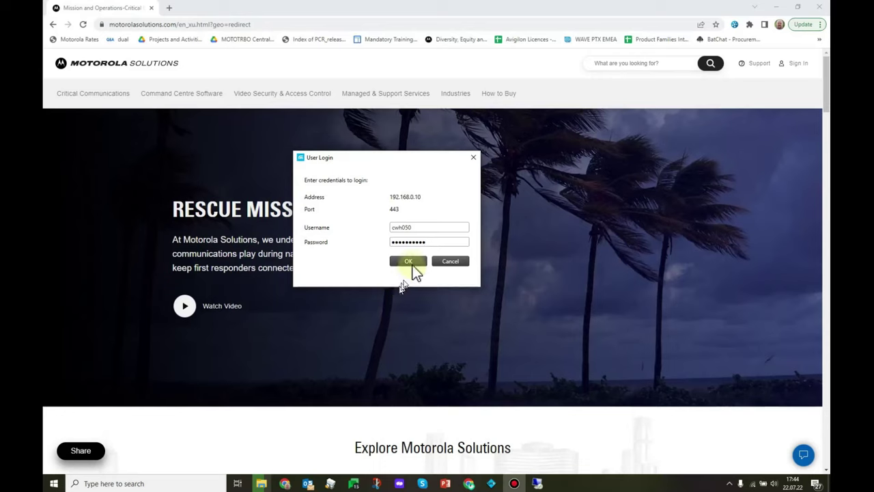
{"action": "left_click", "coordinate": [413, 265]}
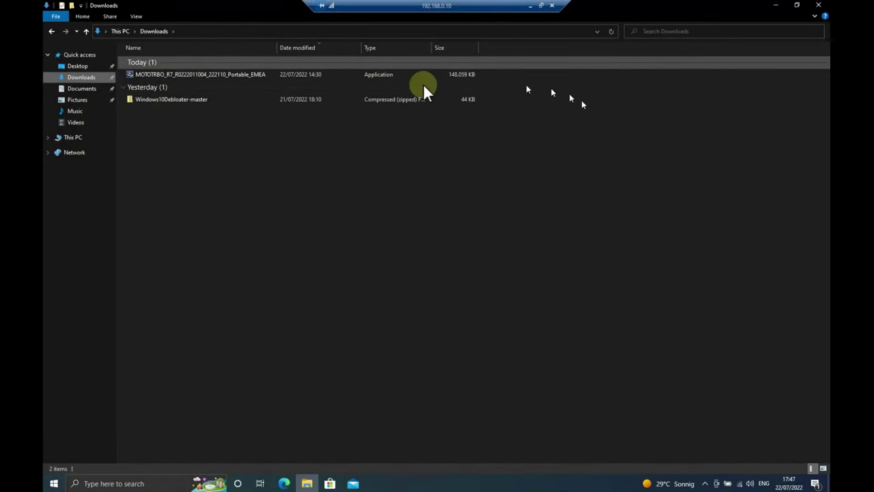
{"action": "left_click", "coordinate": [207, 75]}
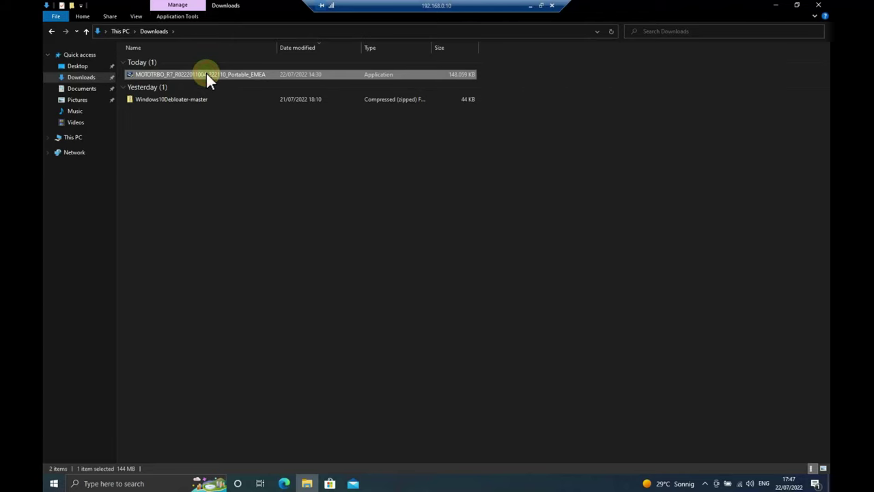
{"action": "right_click", "coordinate": [206, 73]}
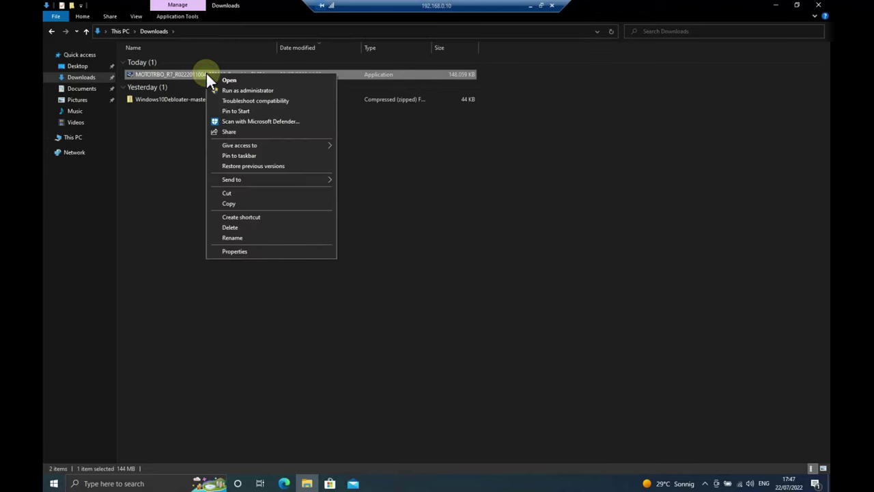
{"action": "left_click", "coordinate": [244, 92]}
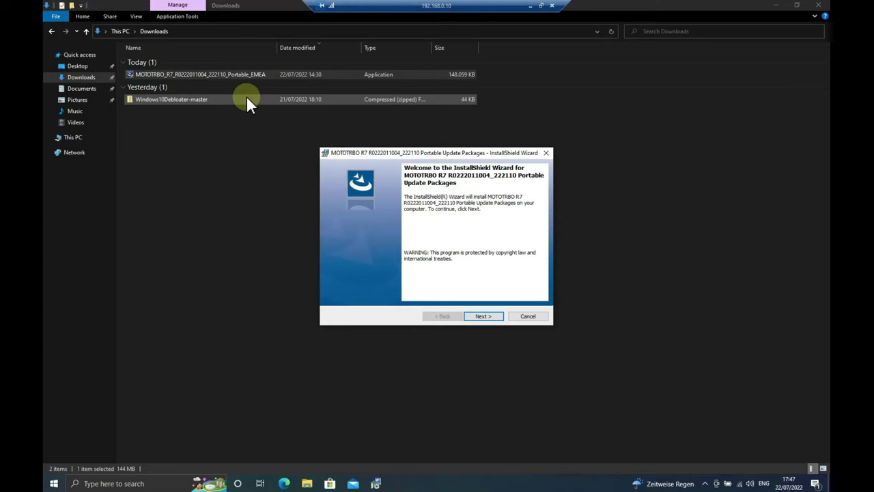
{"action": "left_click", "coordinate": [490, 314]}
{"action": "left_click", "coordinate": [490, 316]}
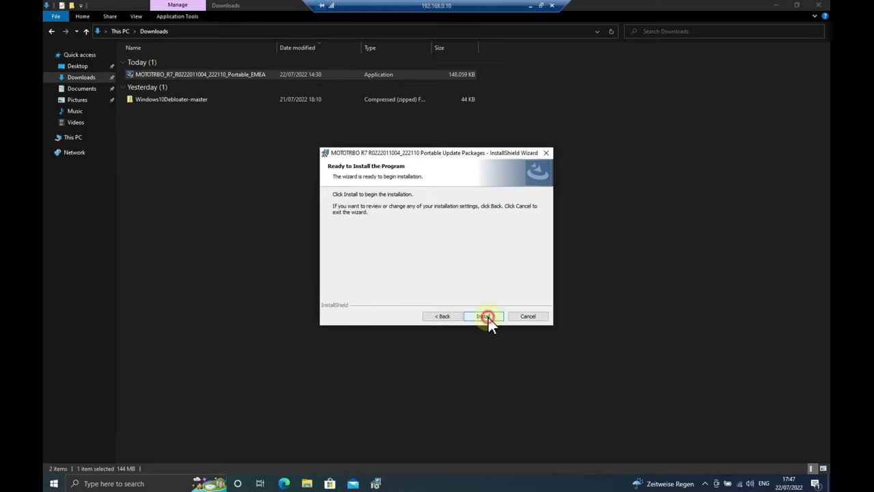
{"action": "left_click", "coordinate": [484, 316]}
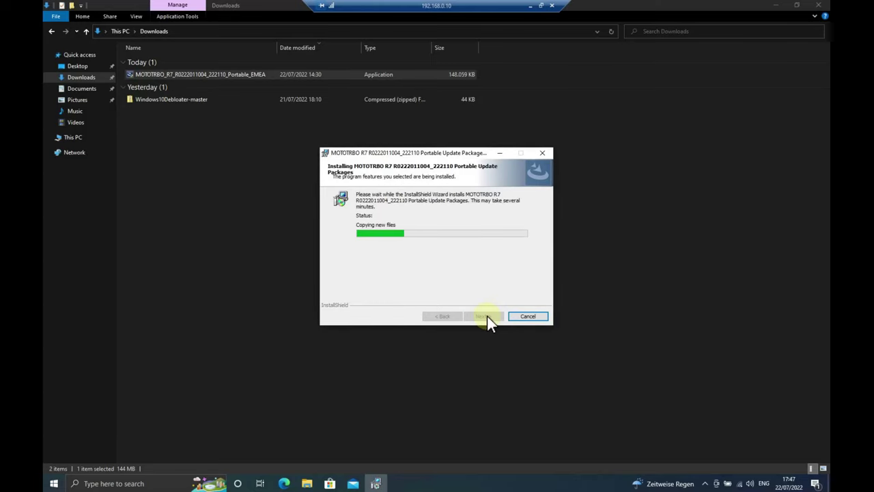
{"action": "left_click", "coordinate": [485, 316]}
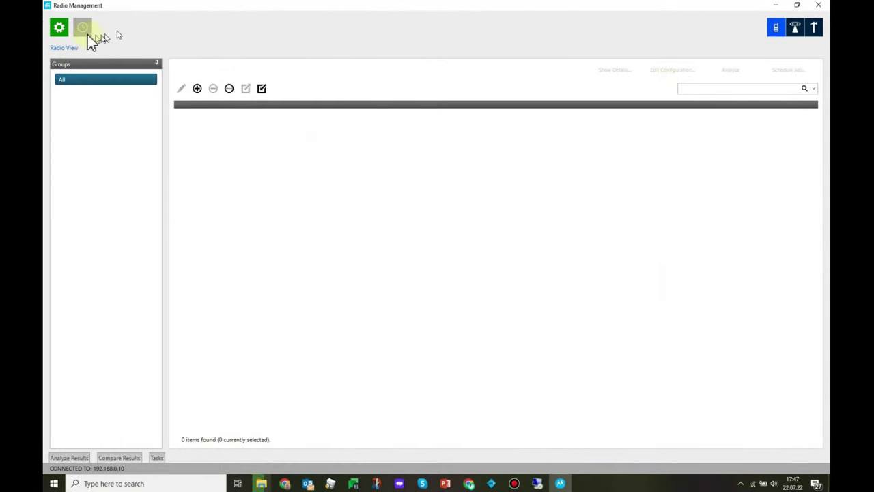
Open Manage > Firmware and the Import Firmwares dialog, scrolling through the 17 listed packages
{"action": "left_click", "coordinate": [62, 30]}
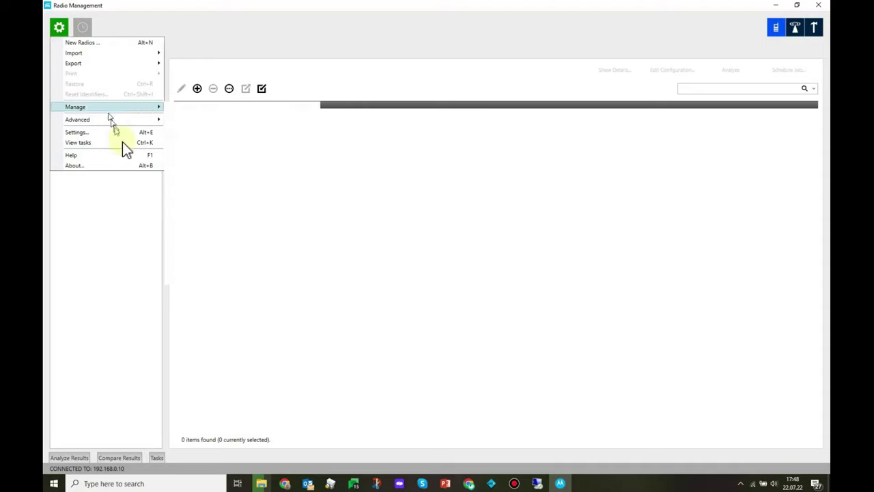
{"action": "mouse_move", "coordinate": [140, 109]}
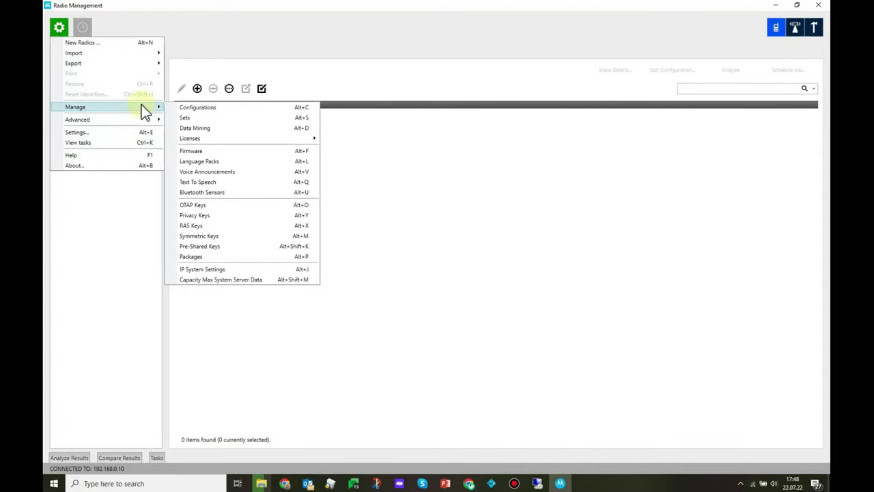
{"action": "left_click", "coordinate": [262, 159]}
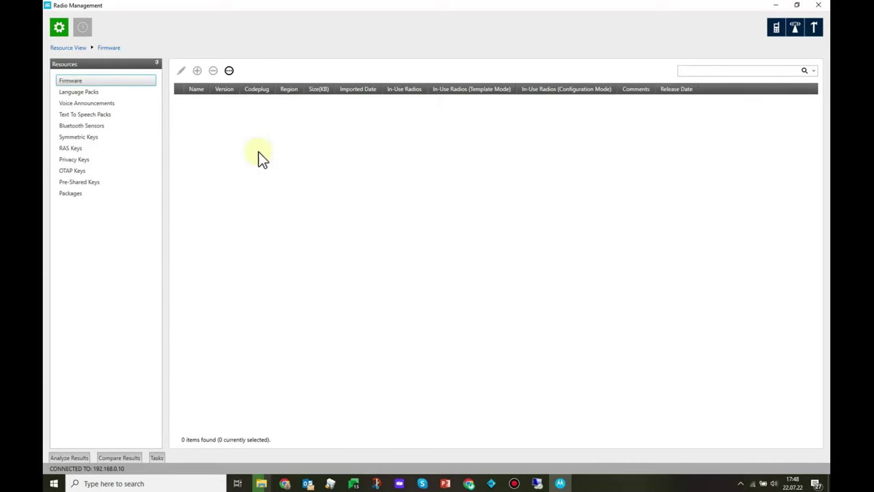
{"action": "left_click", "coordinate": [231, 71]}
{"action": "left_click", "coordinate": [243, 84]}
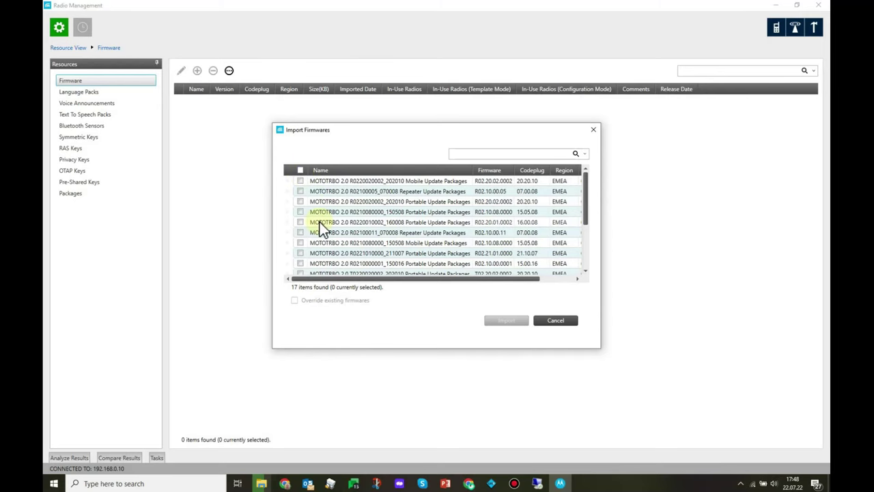
{"action": "scroll", "coordinate": [320, 222], "scroll_direction": "down", "scroll_amount": 2}
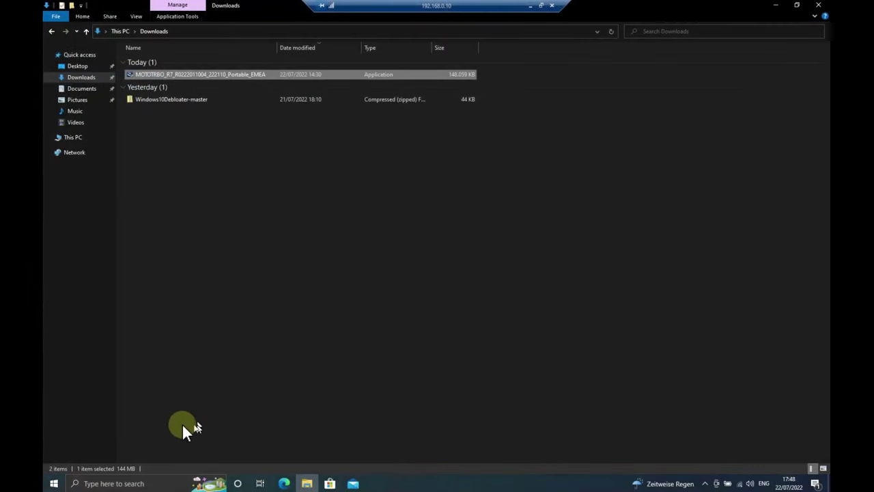
Launch RM Configuration on localhost and open Manage > Firmware > Import Firmwares
{"action": "left_click", "coordinate": [53, 483]}
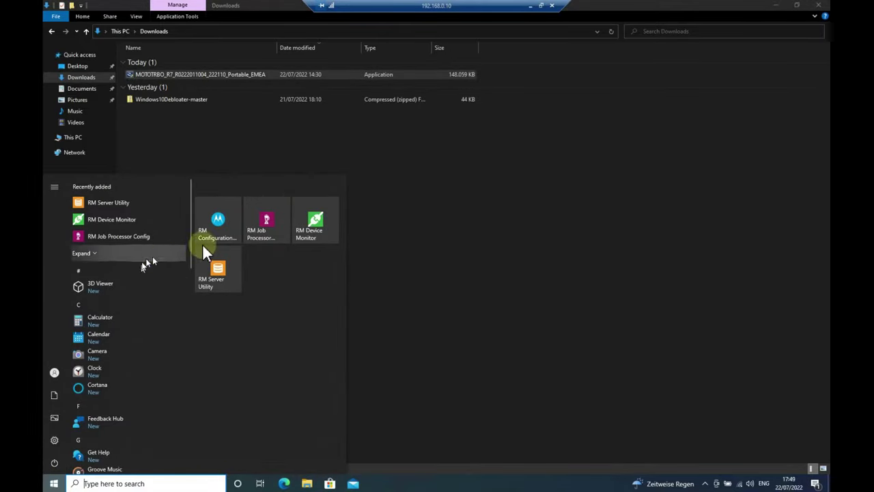
{"action": "left_click", "coordinate": [214, 227]}
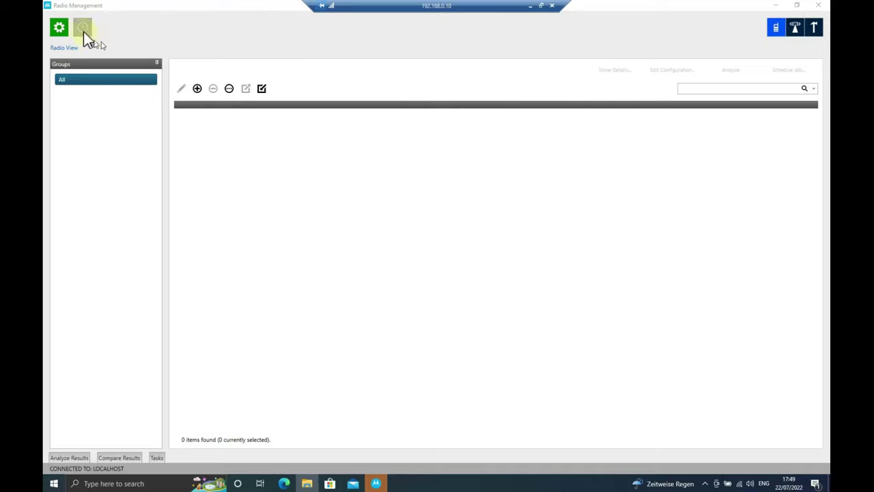
{"action": "left_click", "coordinate": [59, 27]}
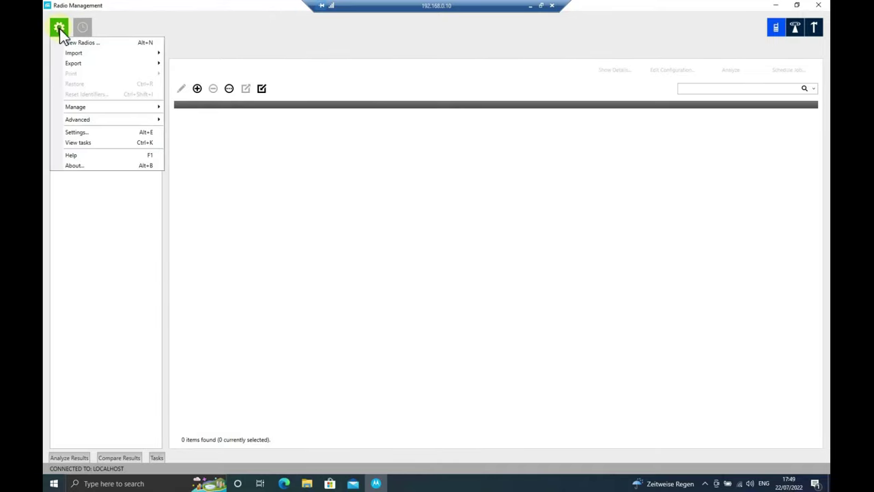
{"action": "mouse_move", "coordinate": [162, 109]}
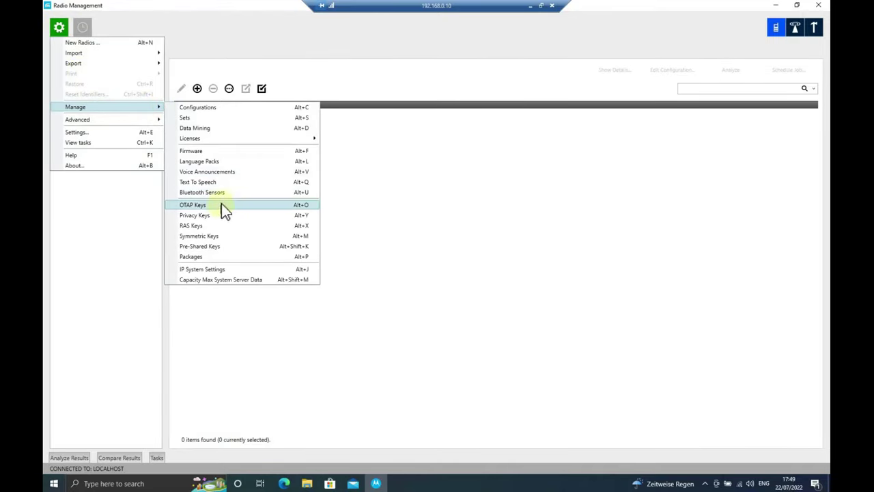
{"action": "left_click", "coordinate": [230, 152]}
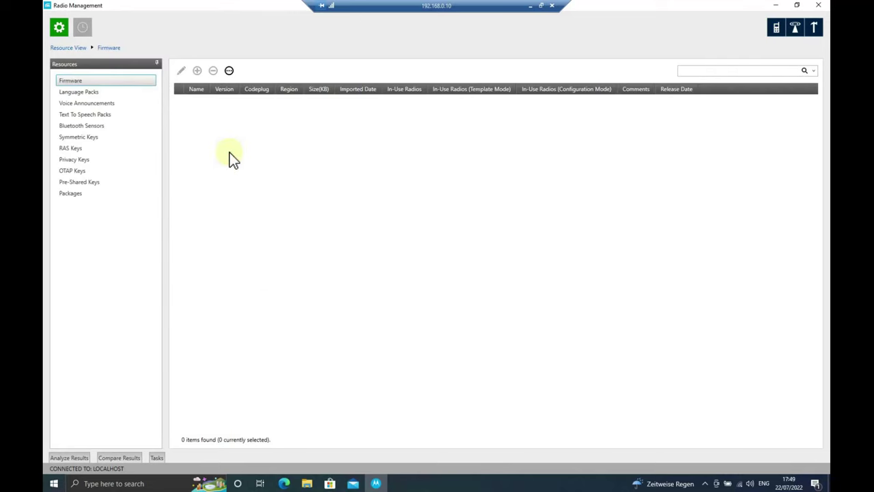
{"action": "left_click", "coordinate": [228, 71]}
{"action": "left_click", "coordinate": [255, 86]}
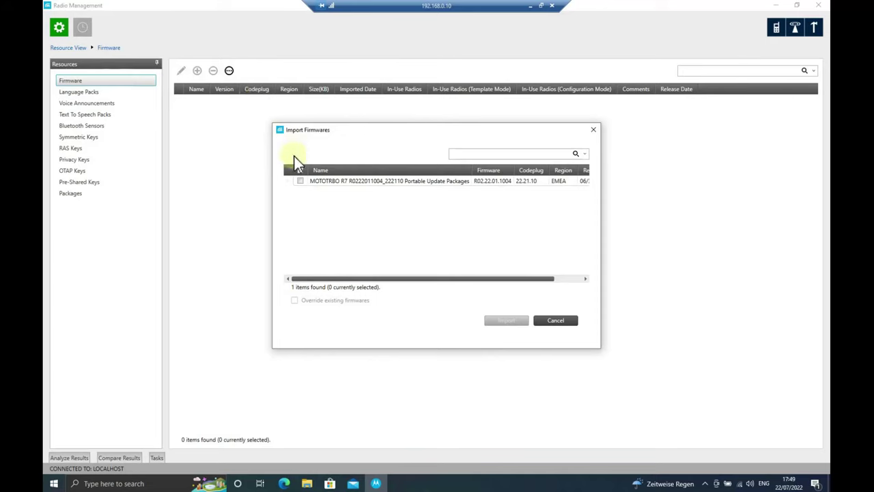
Select all listed firmware packages, import the R7 package, and check the running import task
{"action": "left_click", "coordinate": [301, 171]}
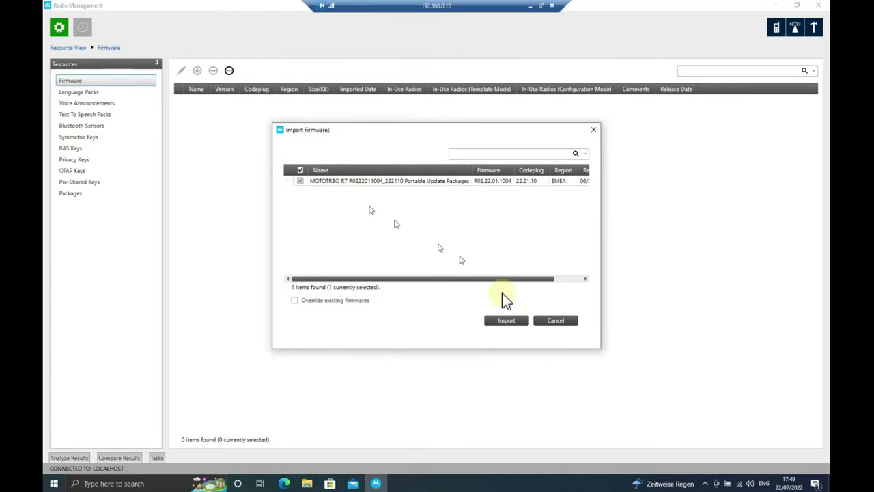
{"action": "left_click", "coordinate": [515, 322]}
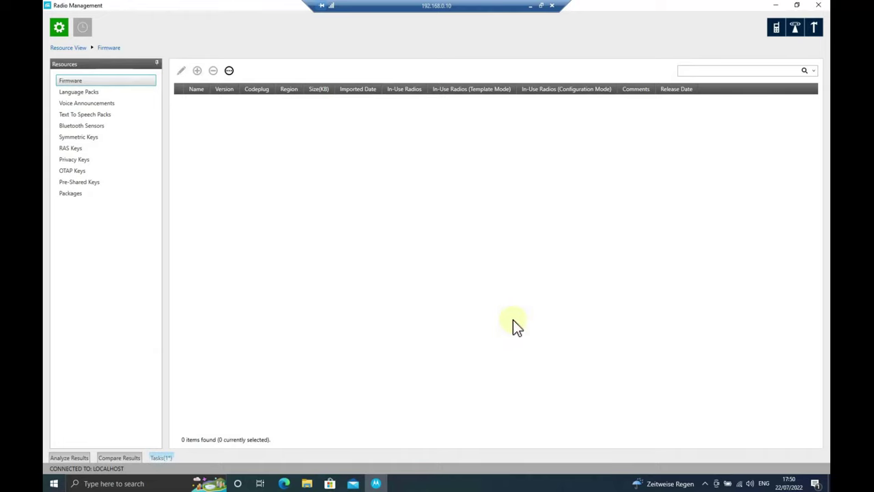
{"action": "left_click", "coordinate": [162, 459]}
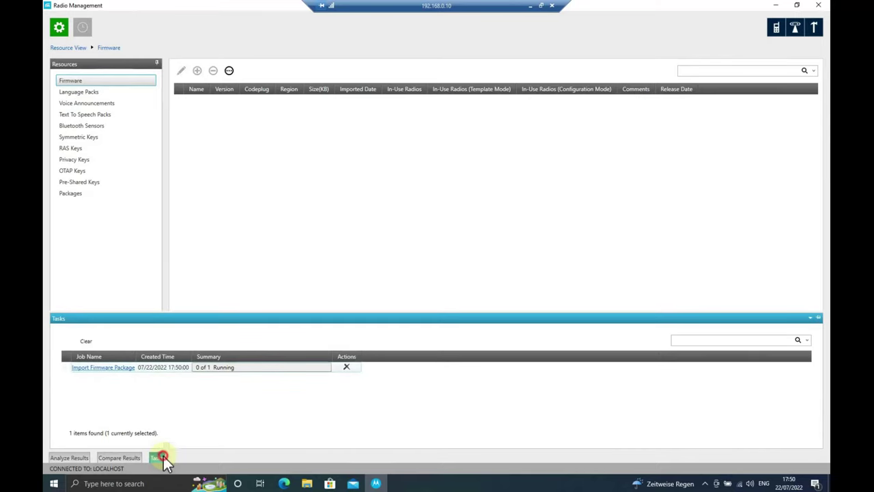
{"action": "left_click", "coordinate": [165, 459]}
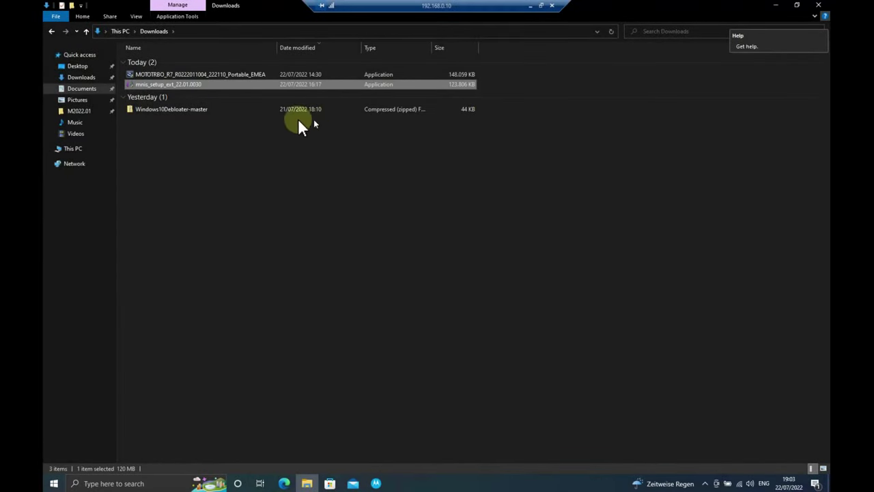
Run mnis_setup_ext_22.01.0030 as administrator and install MNIS Data Gateway in English to the default folder
{"action": "right_click", "coordinate": [194, 85]}
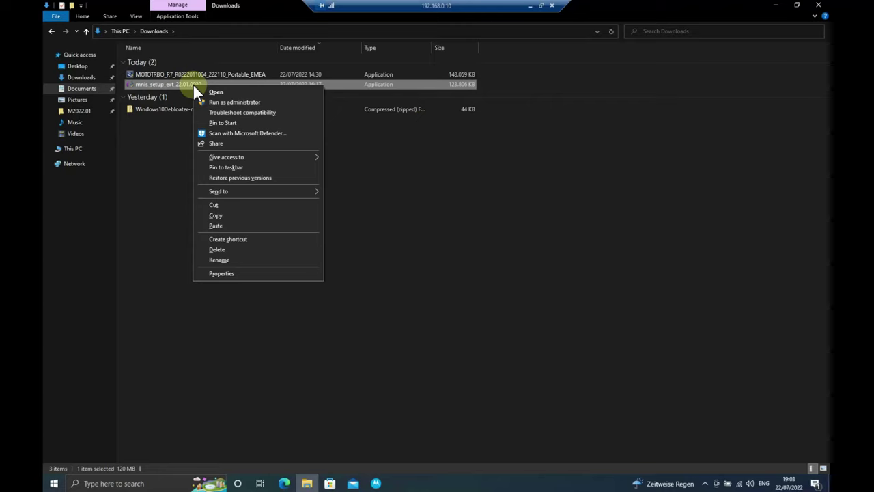
{"action": "left_click", "coordinate": [252, 103]}
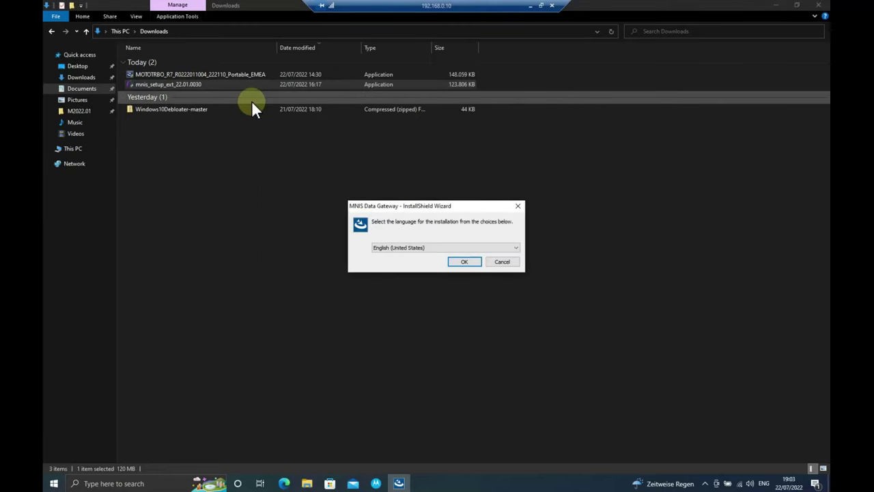
{"action": "left_click", "coordinate": [470, 262]}
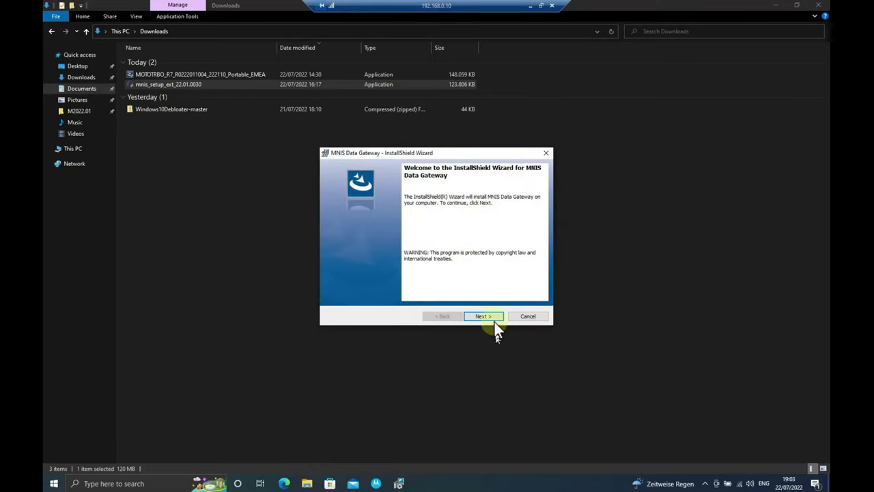
{"action": "left_click", "coordinate": [494, 316]}
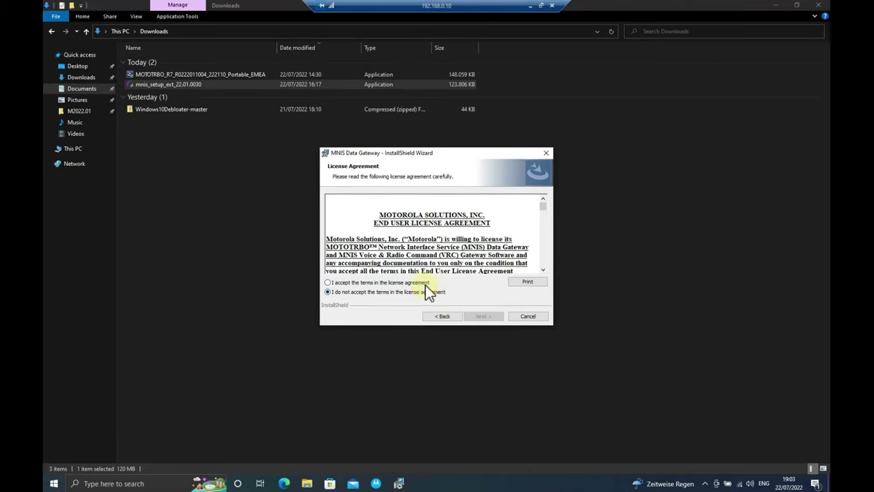
{"action": "left_click", "coordinate": [424, 282]}
{"action": "left_click", "coordinate": [498, 317]}
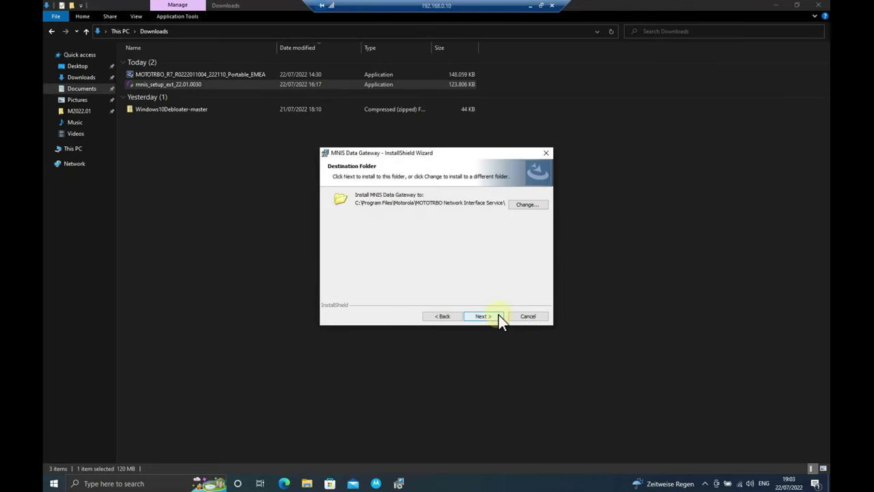
{"action": "left_click", "coordinate": [499, 316]}
{"action": "left_click", "coordinate": [499, 316]}
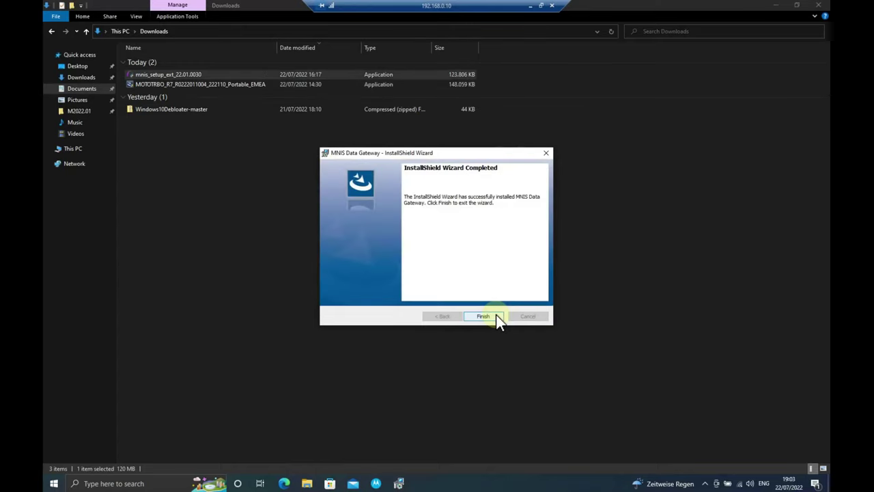
{"action": "left_click", "coordinate": [497, 317]}
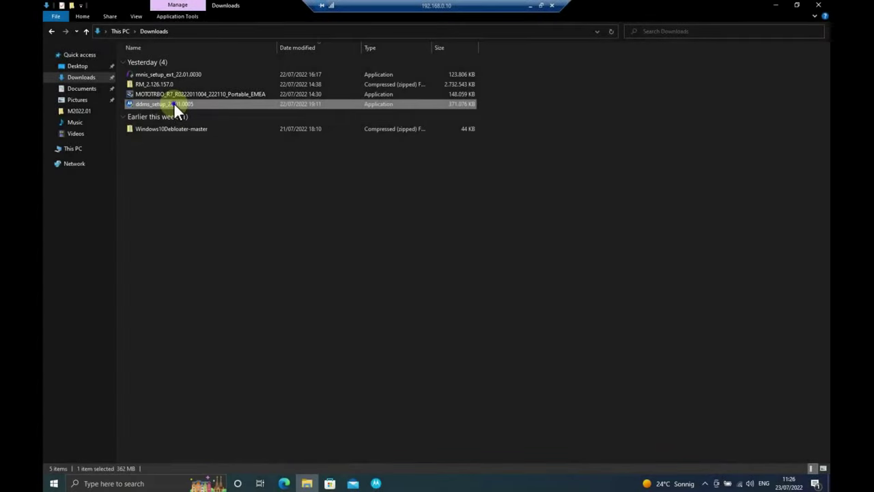
Run ddms_setup_22.01.0005 as administrator and install Device Discovery and Mobility Service in English to the default folder
{"action": "right_click", "coordinate": [173, 103]}
{"action": "left_click", "coordinate": [203, 120]}
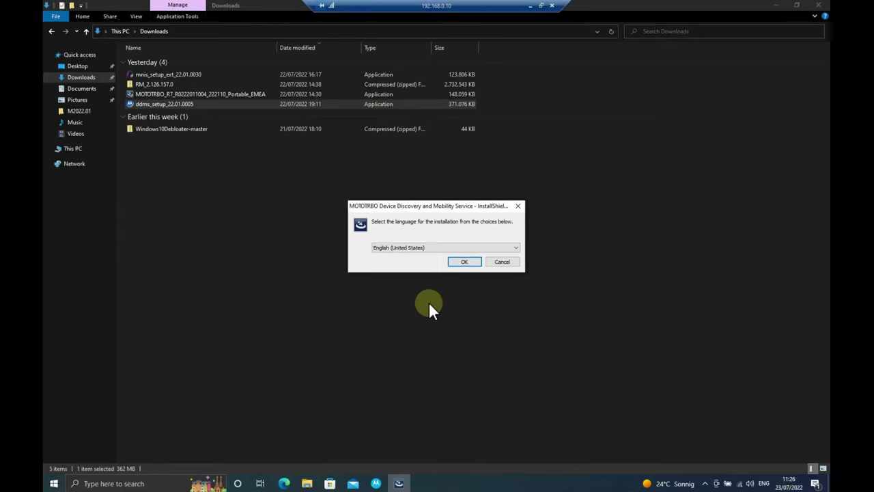
{"action": "left_click", "coordinate": [462, 261]}
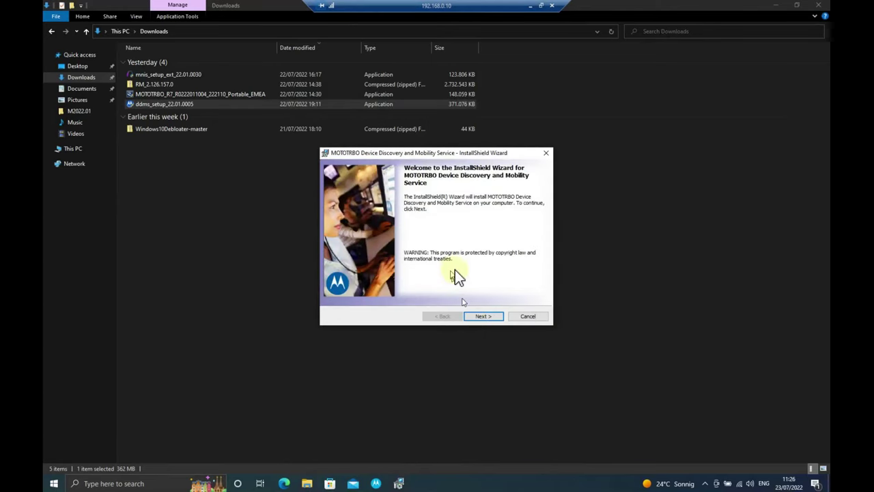
{"action": "left_click", "coordinate": [485, 315]}
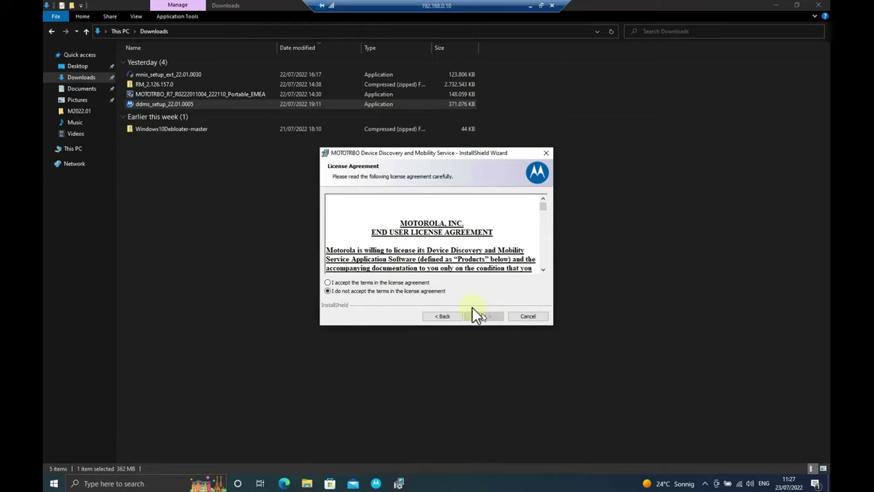
{"action": "left_click", "coordinate": [401, 281]}
{"action": "left_click", "coordinate": [493, 316]}
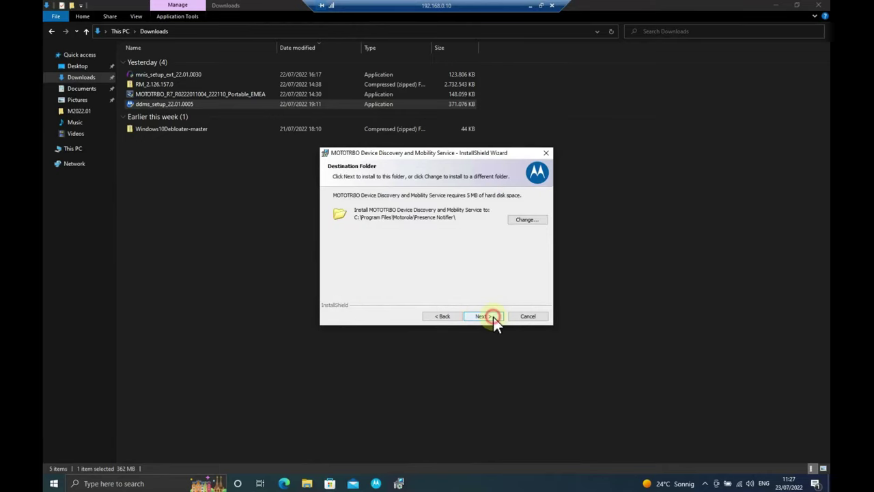
{"action": "left_click", "coordinate": [494, 317]}
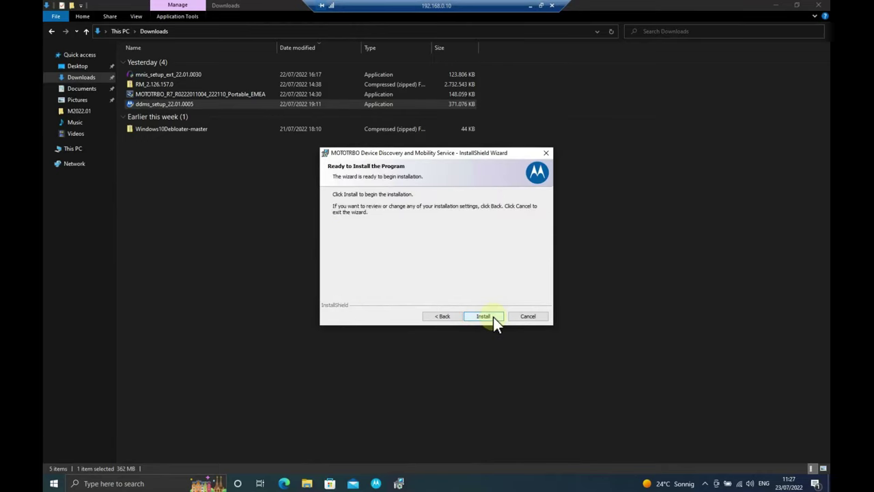
{"action": "left_click", "coordinate": [493, 317]}
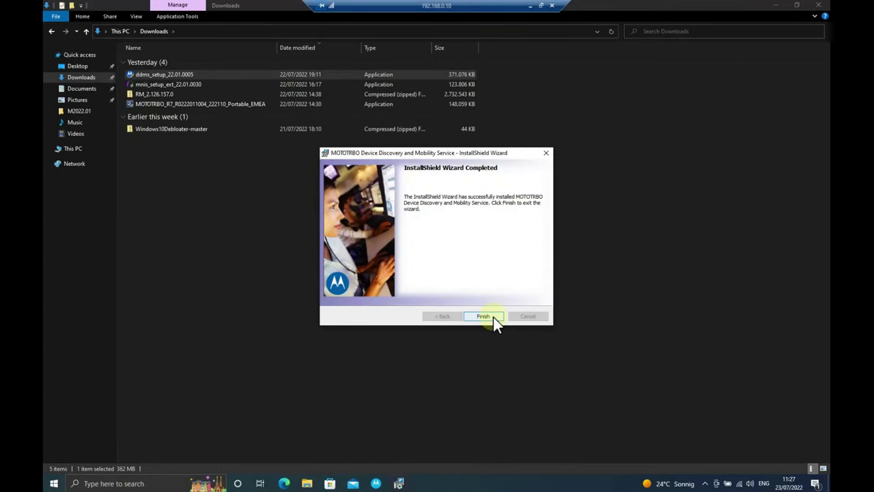
{"action": "left_click", "coordinate": [493, 317]}
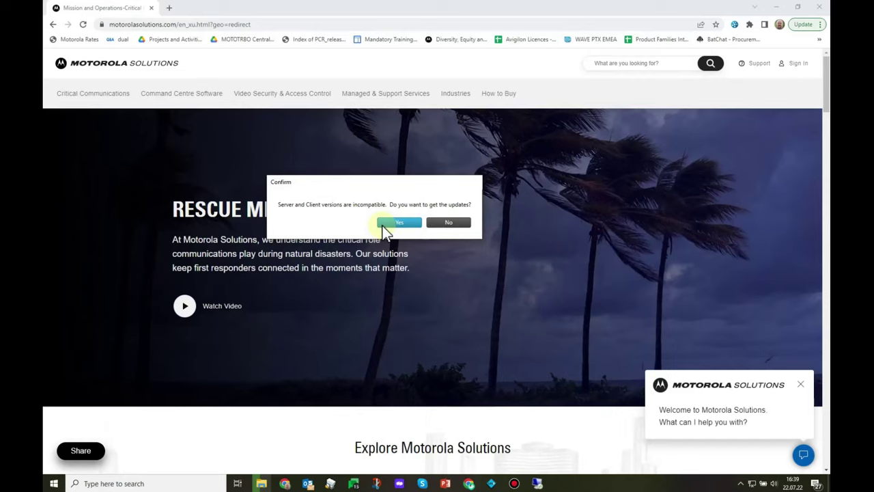
Agree to download client updates for the incompatible server and client versions
{"action": "left_click", "coordinate": [389, 225]}
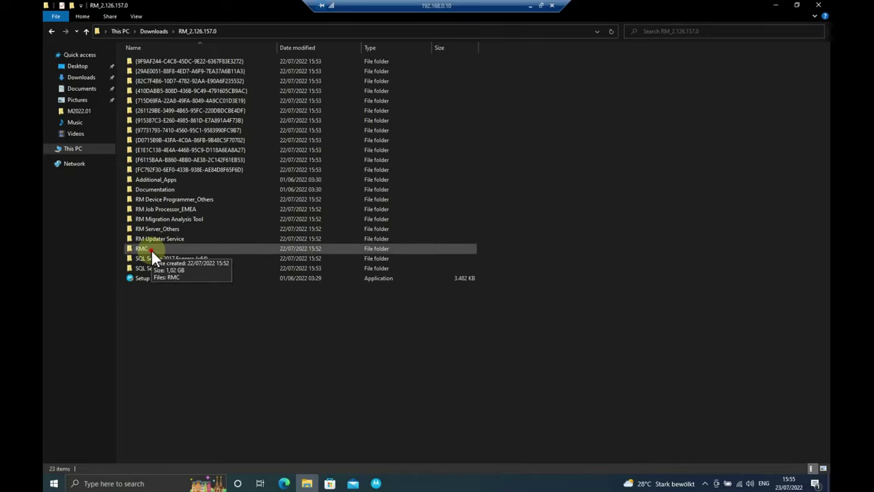
Open the RMC folder in RM_2.126.157.0 and select its RMC installer package
{"action": "double_click", "coordinate": [152, 250]}
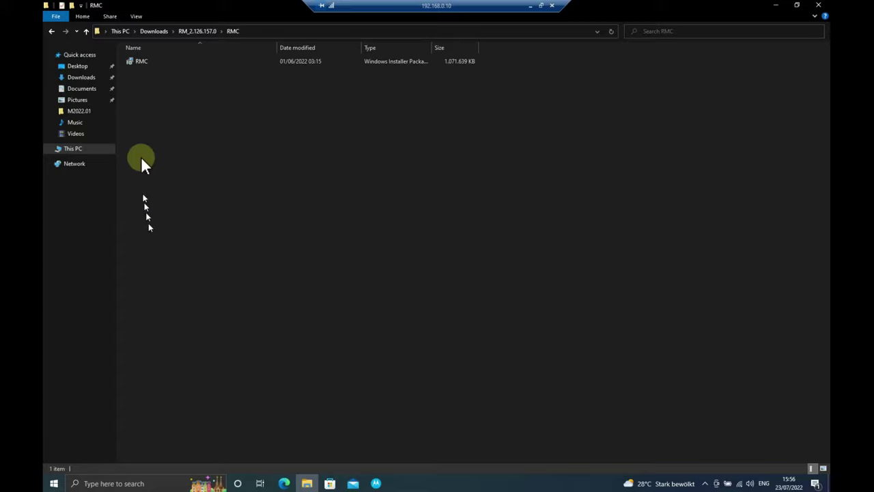
{"action": "left_click", "coordinate": [147, 60]}
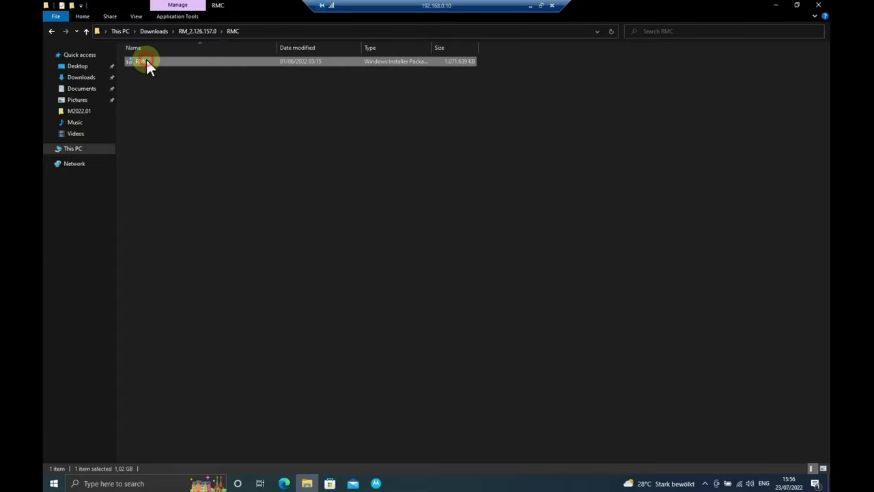